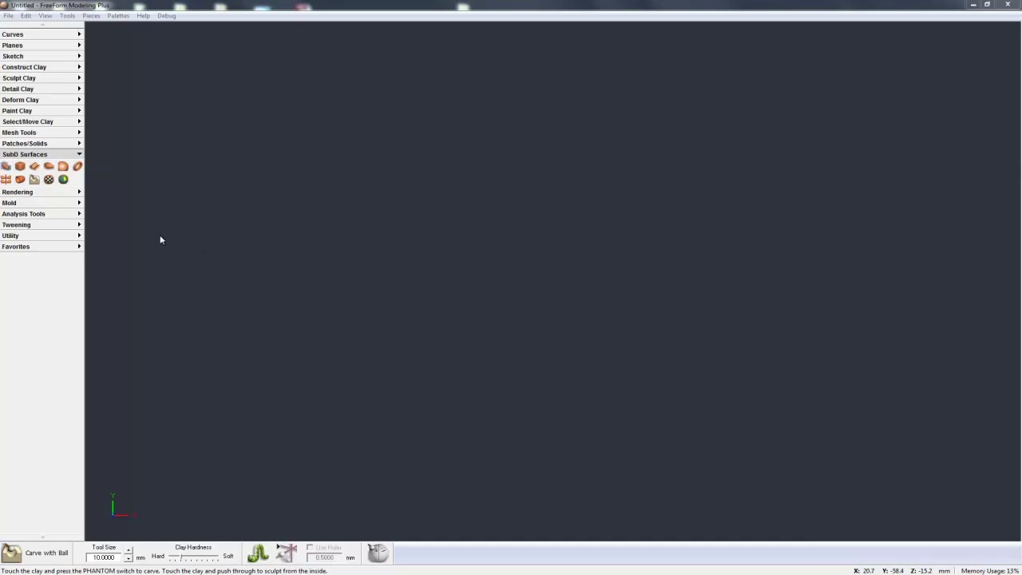
Step: Create a new Cube SubD surface 100 mm wide, high and deep with no symmetry
click(20, 167)
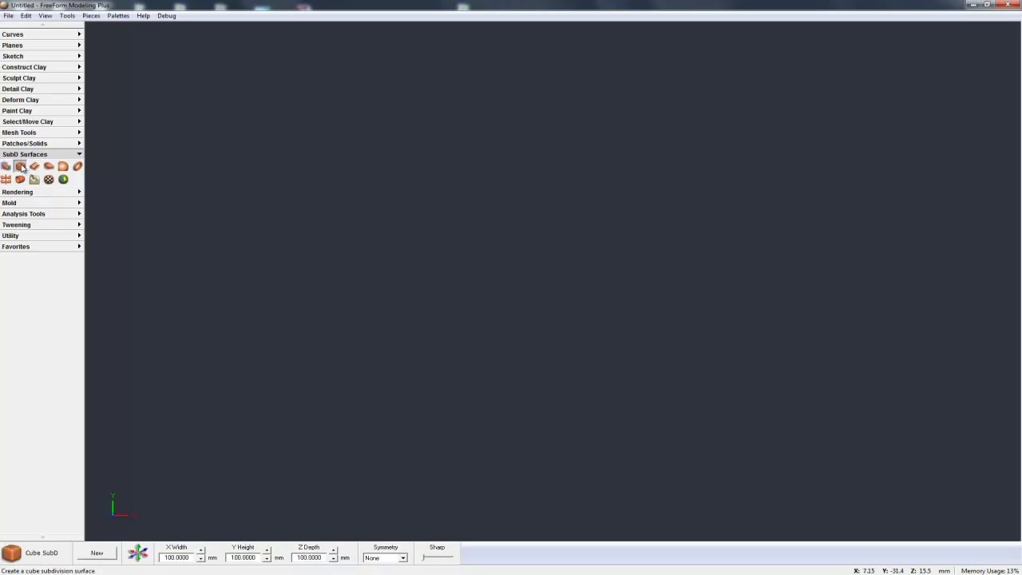
click(97, 554)
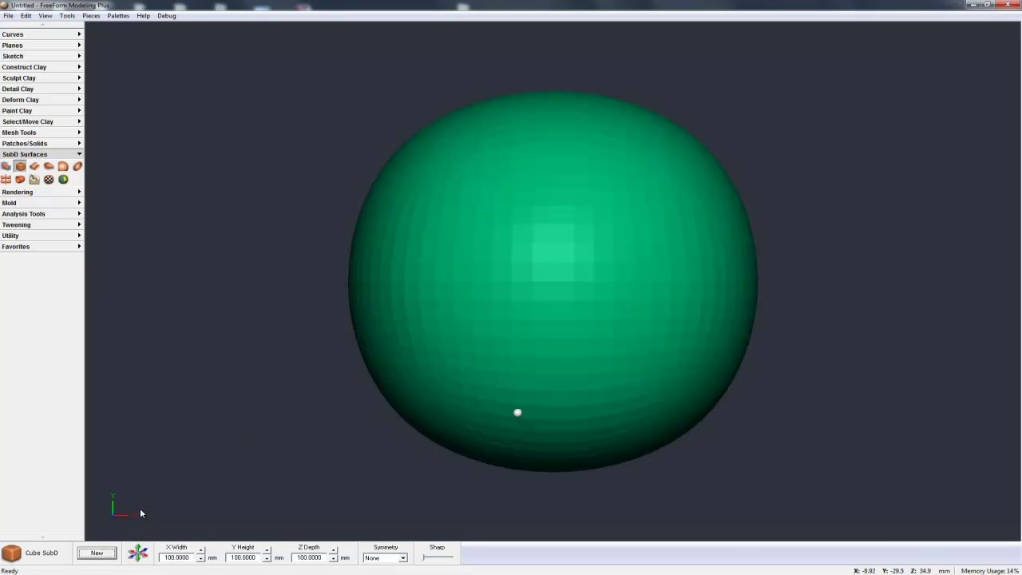
key(space)
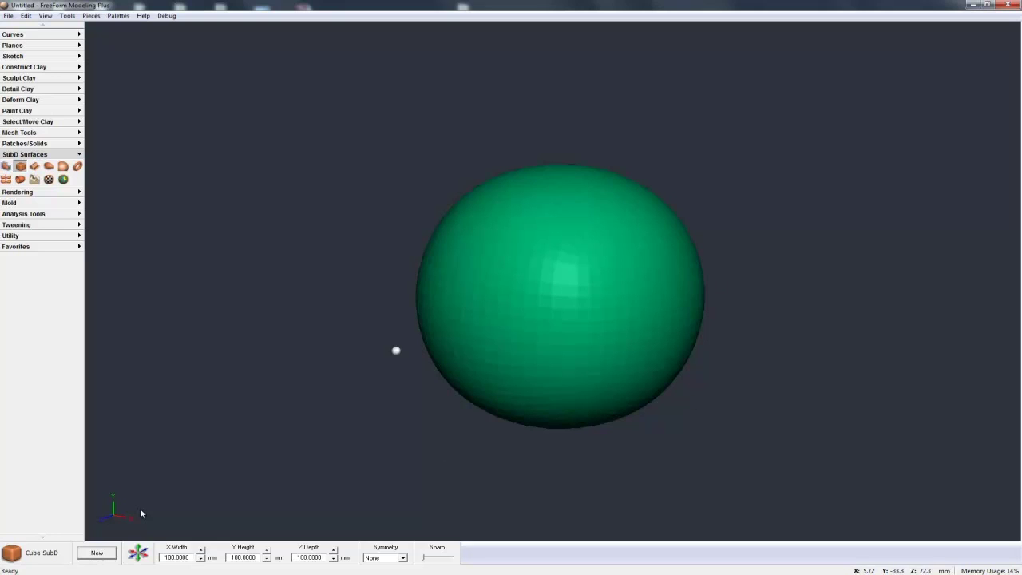
Step: Start Edit SubD on the new cube surface to work with its control cage
click(7, 165)
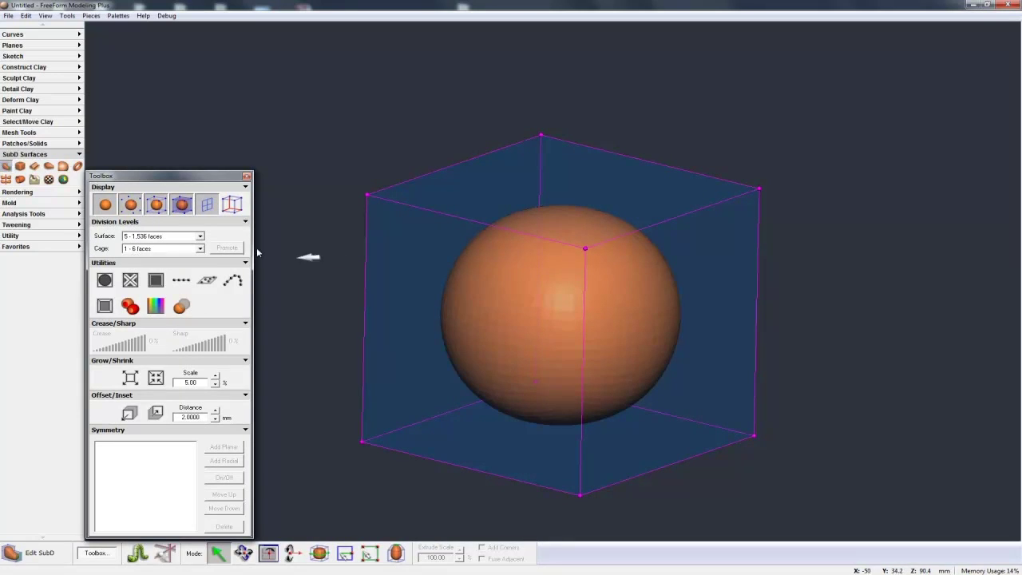
mouse_move(472, 294)
middle_down()
mouse_move(500, 299)
mouse_move(486, 290)
middle_up()
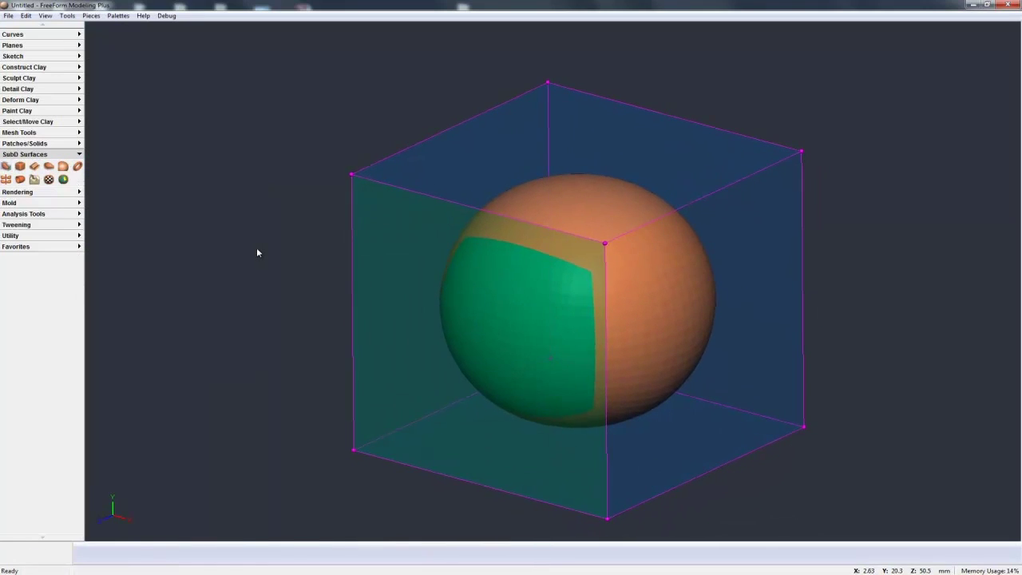
click(257, 252)
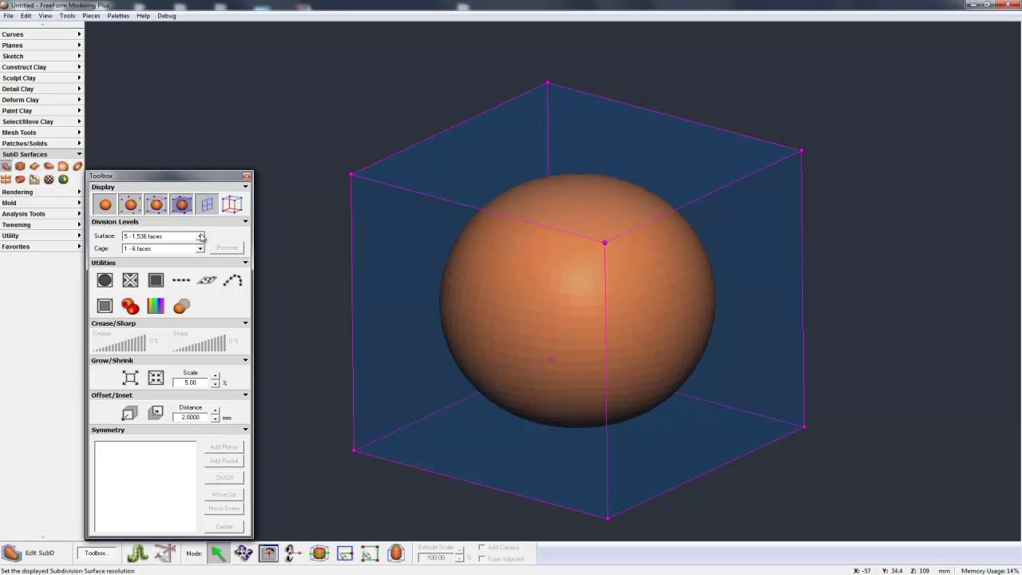
Step: Set the displayed surface division level to 2 - 24 faces and inspect the shape from several angles
click(159, 236)
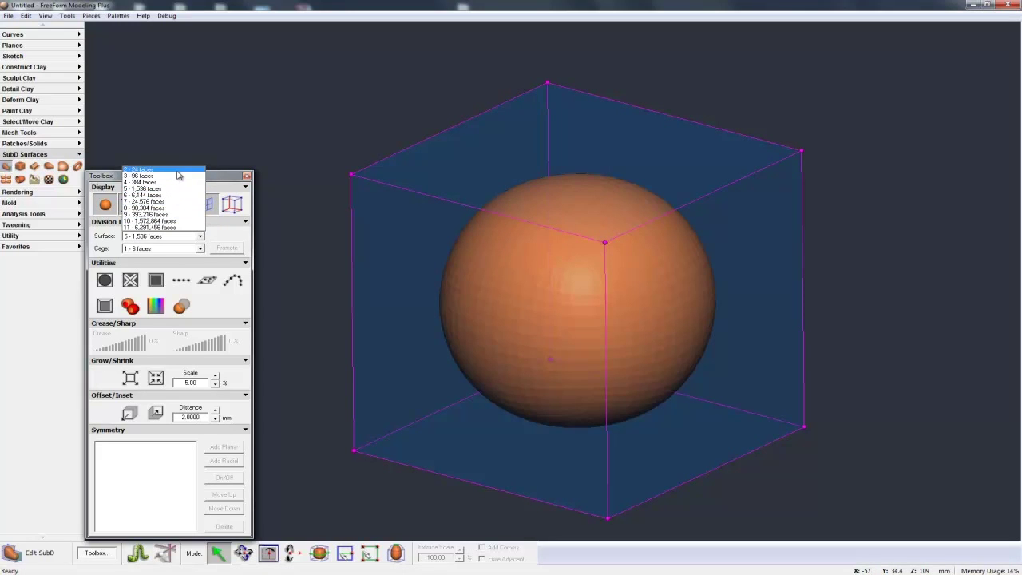
click(179, 174)
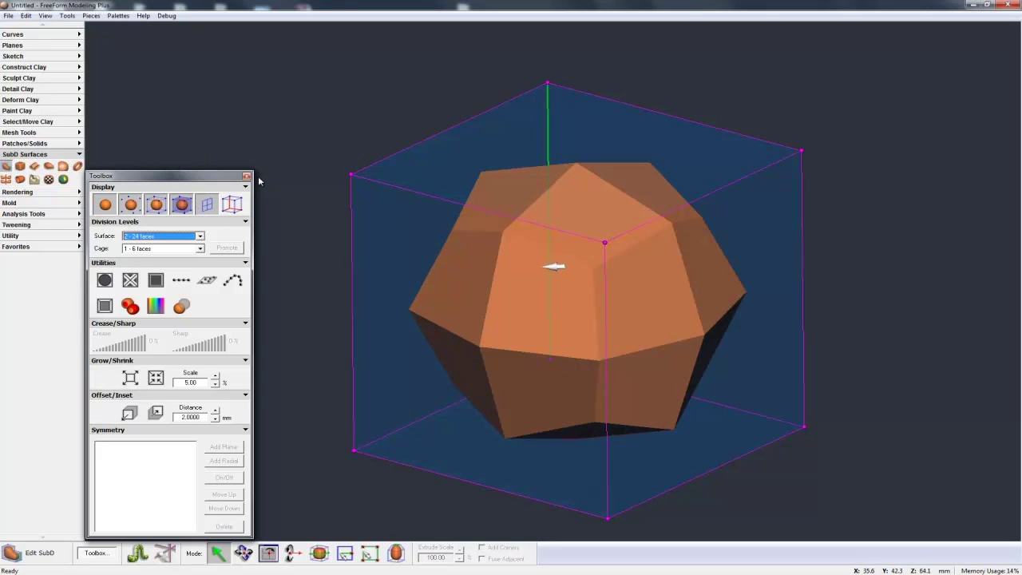
middle_drag(617, 204, 613, 242)
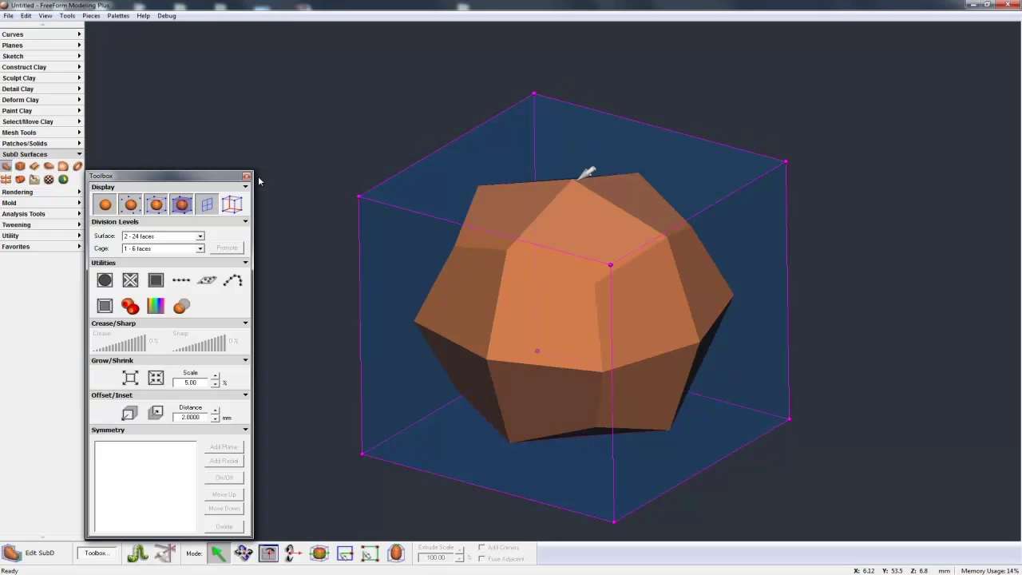
key(space)
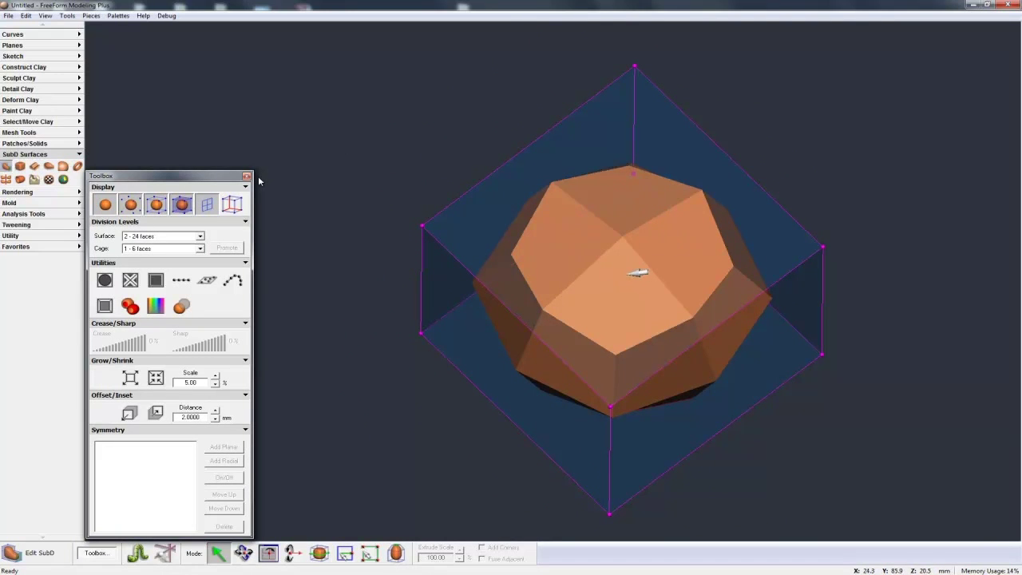
key(space)
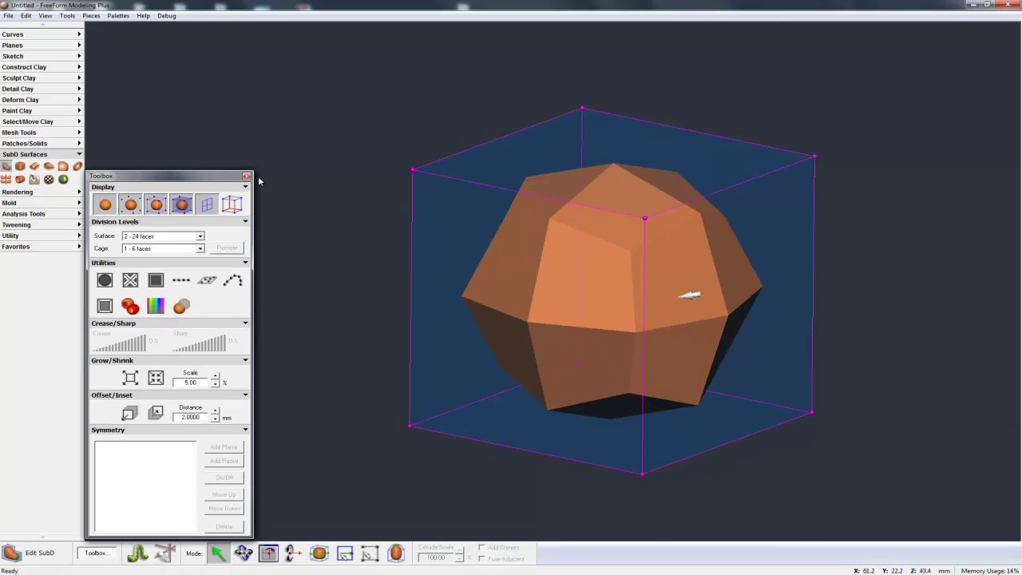
key(space)
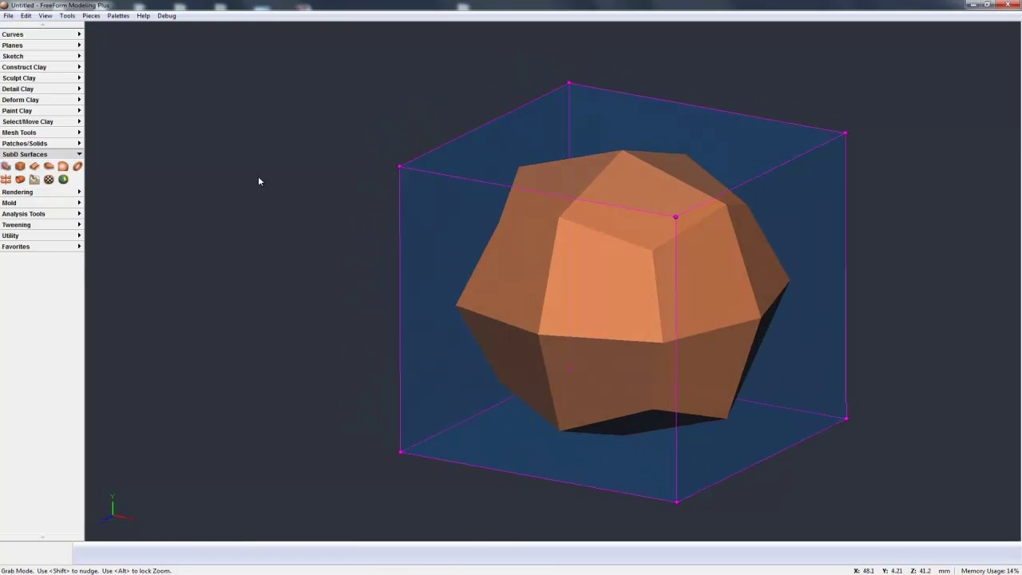
key(space)
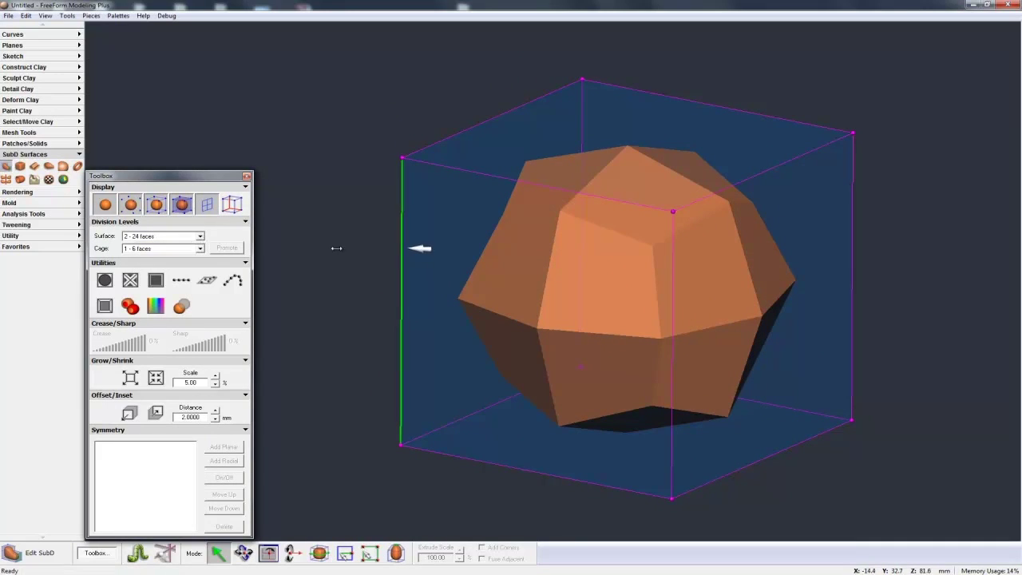
Step: Raise the surface division level one at a time through 3 - 96 faces, 4 - 384 faces and 5 - 1,536 faces
click(200, 238)
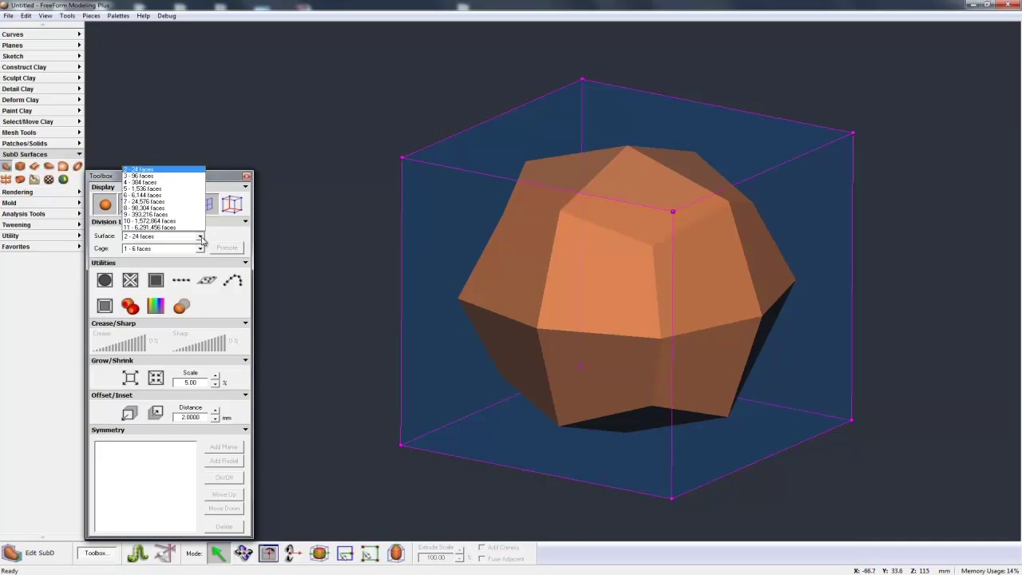
click(165, 176)
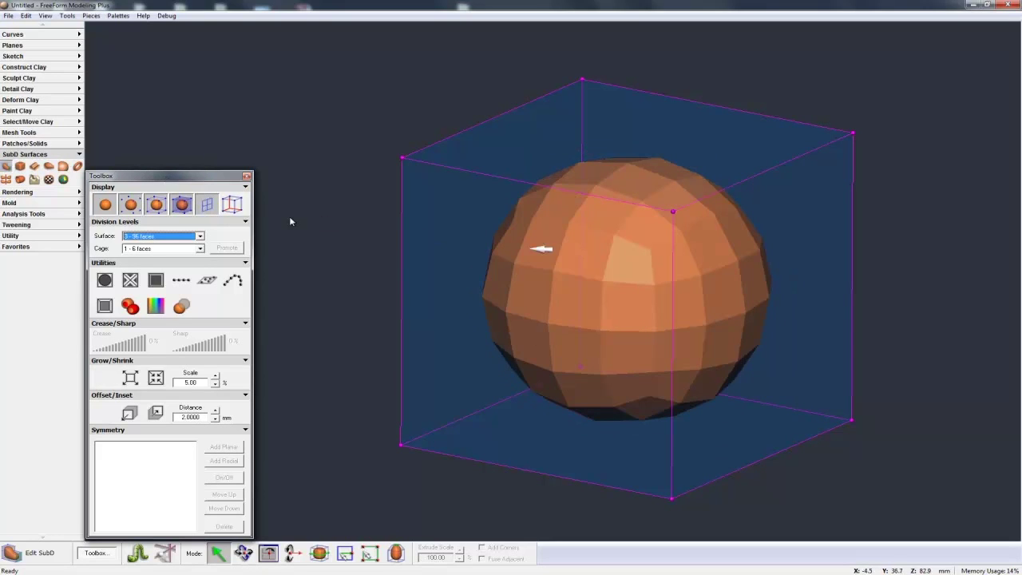
click(200, 237)
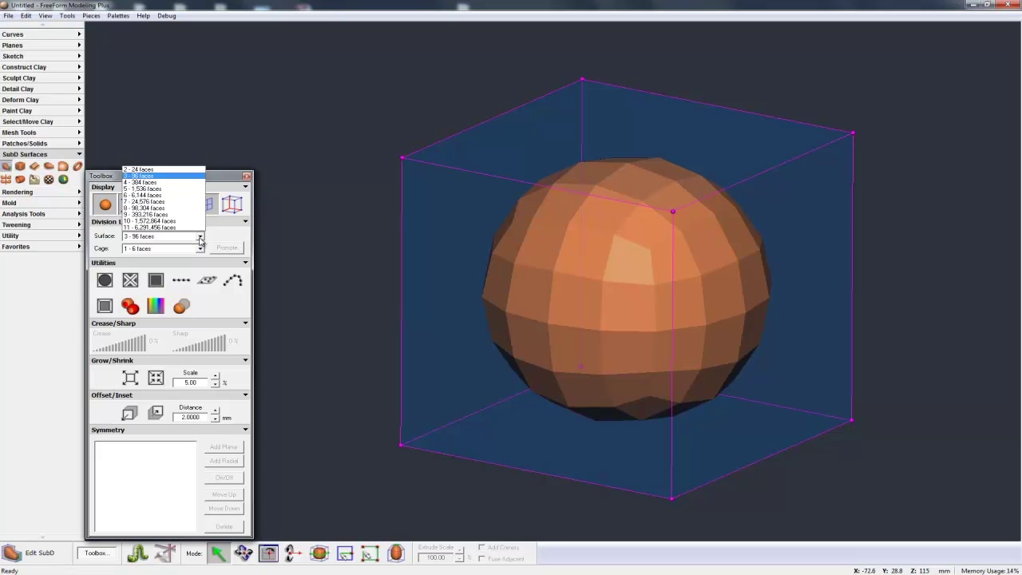
click(170, 186)
click(200, 238)
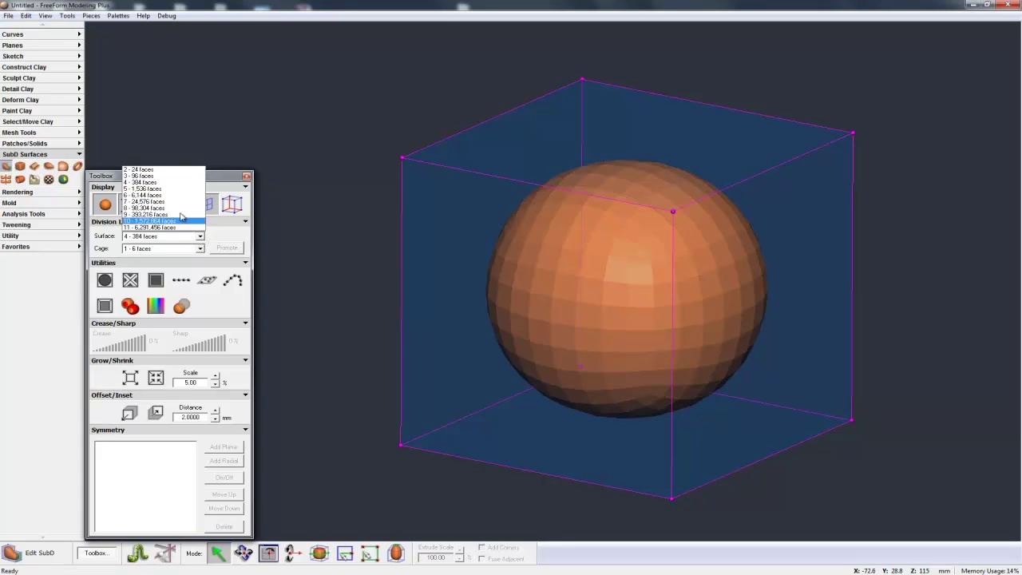
click(164, 189)
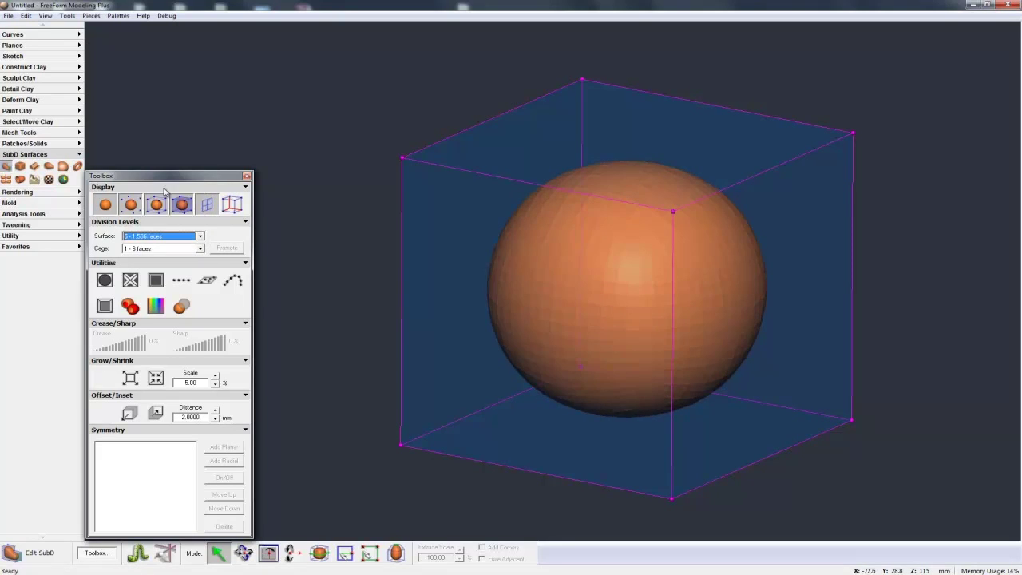
Step: Raise the surface division level through 6 - 6,144 faces and 7 - 24,576 faces to 8 - 98,304 faces
click(200, 237)
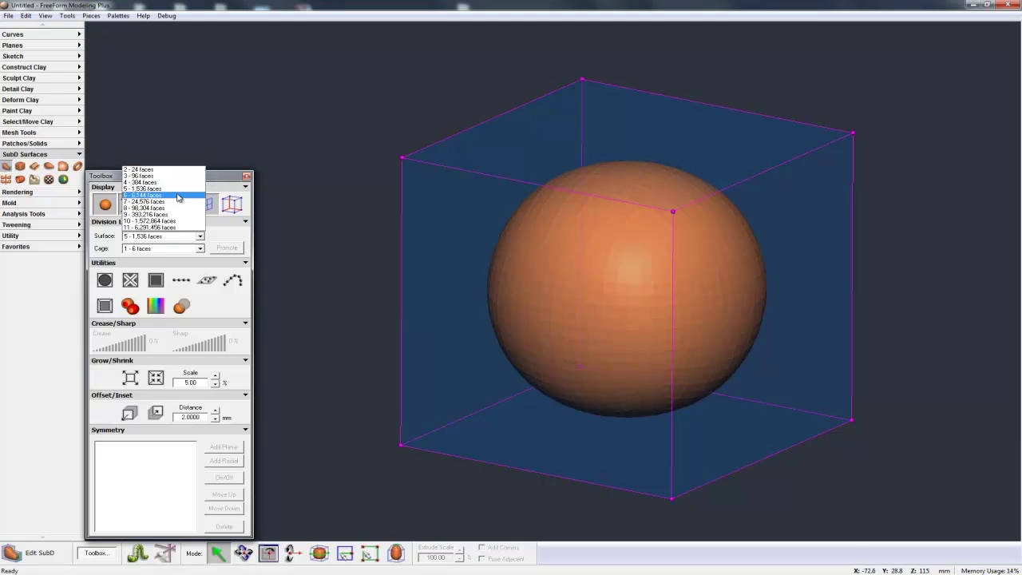
click(177, 195)
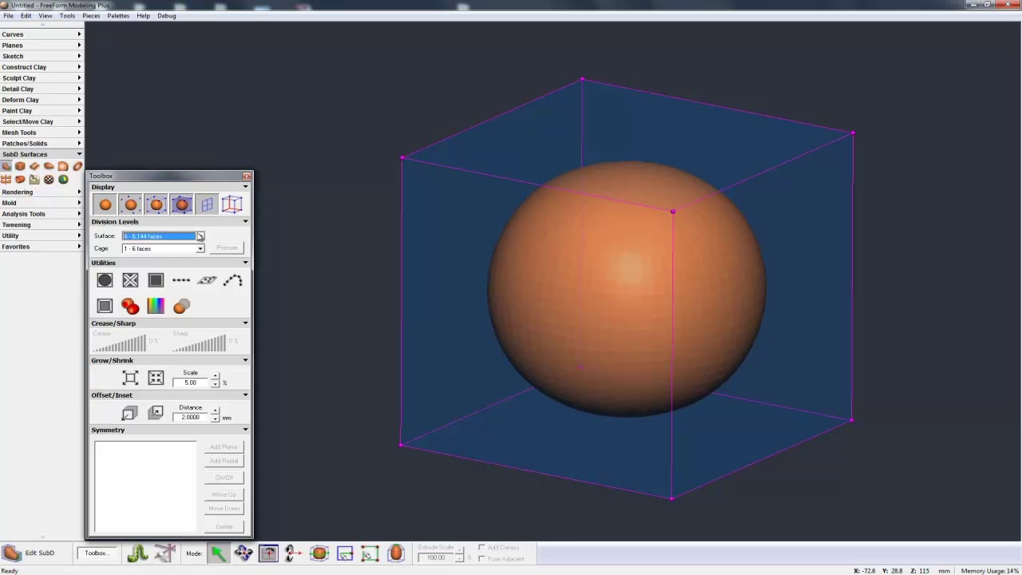
click(201, 237)
click(169, 206)
click(199, 237)
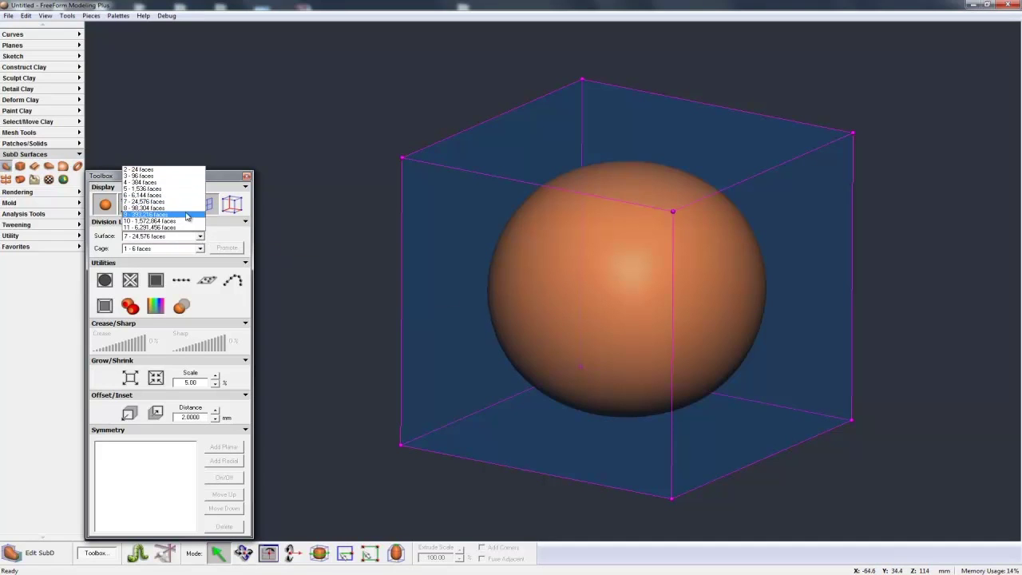
click(183, 208)
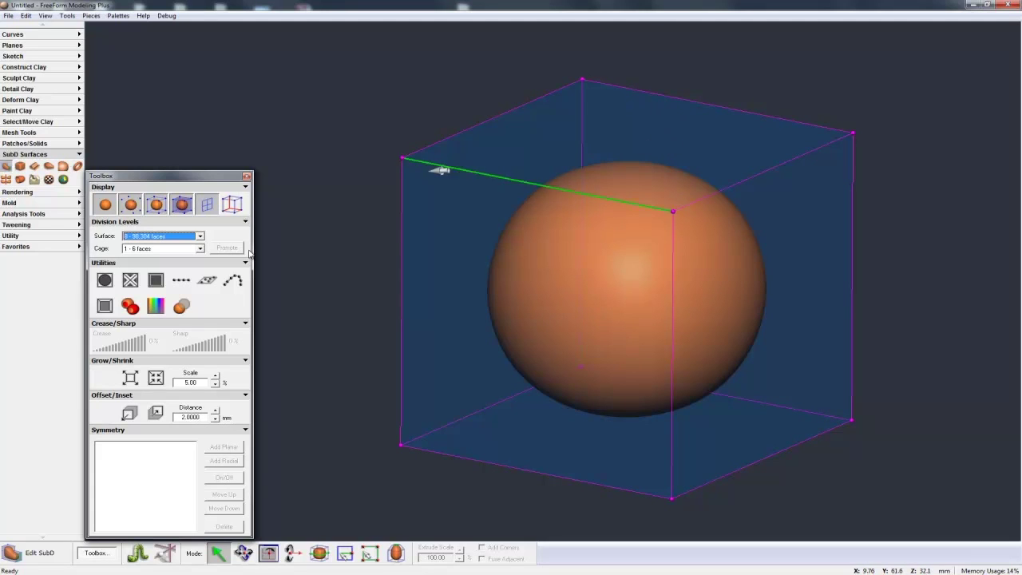
Step: Set the surface division level to 5 - 1,536 faces and stretch the shape by pulling the cage's right-hand face outward along X
click(200, 237)
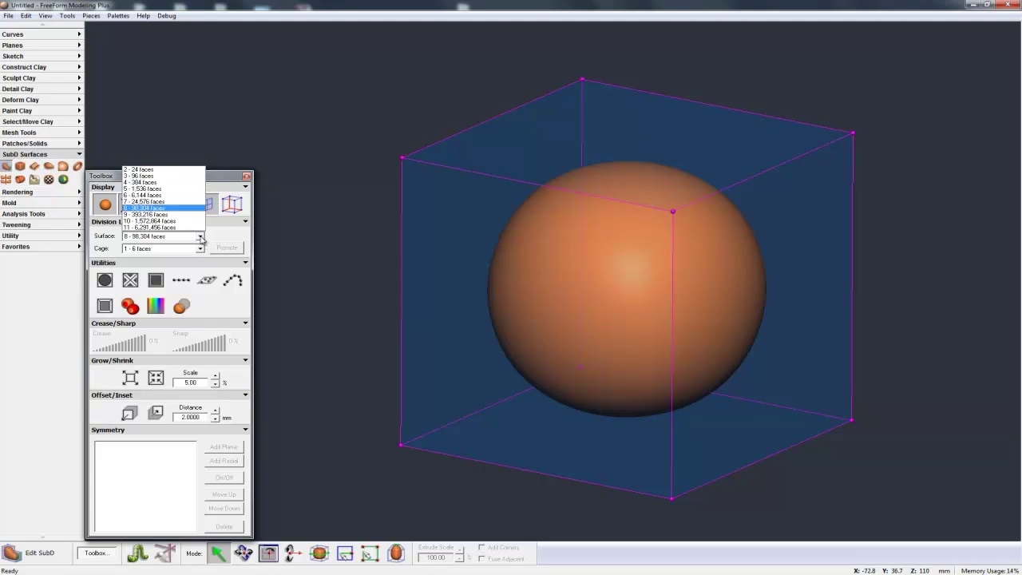
click(182, 190)
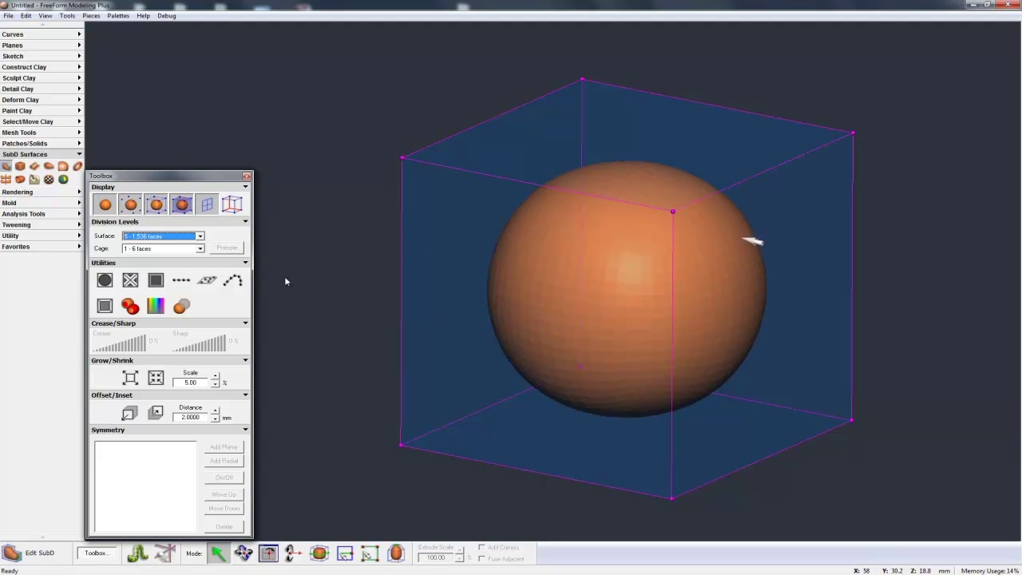
drag(756, 250, 837, 278)
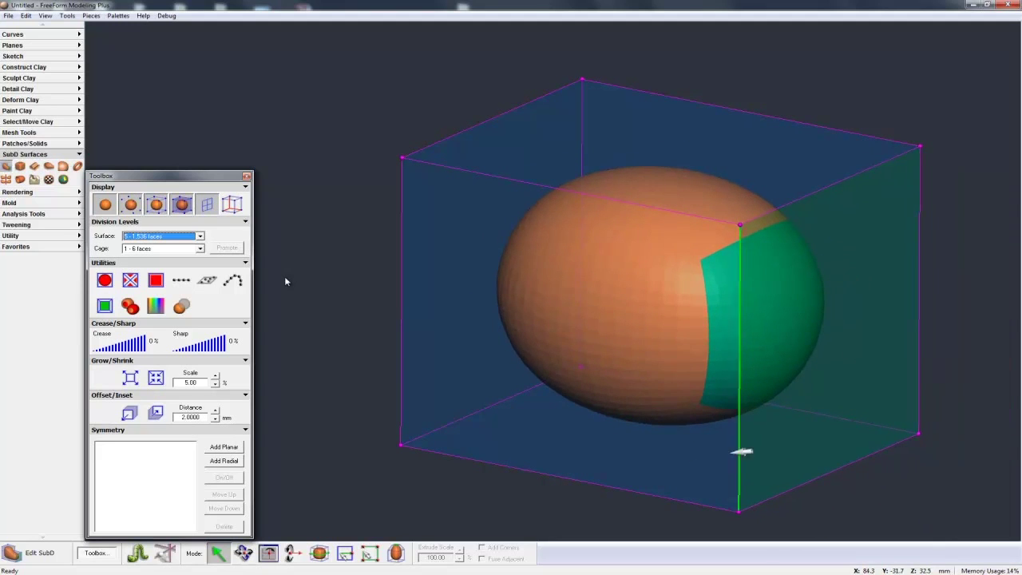
click(392, 477)
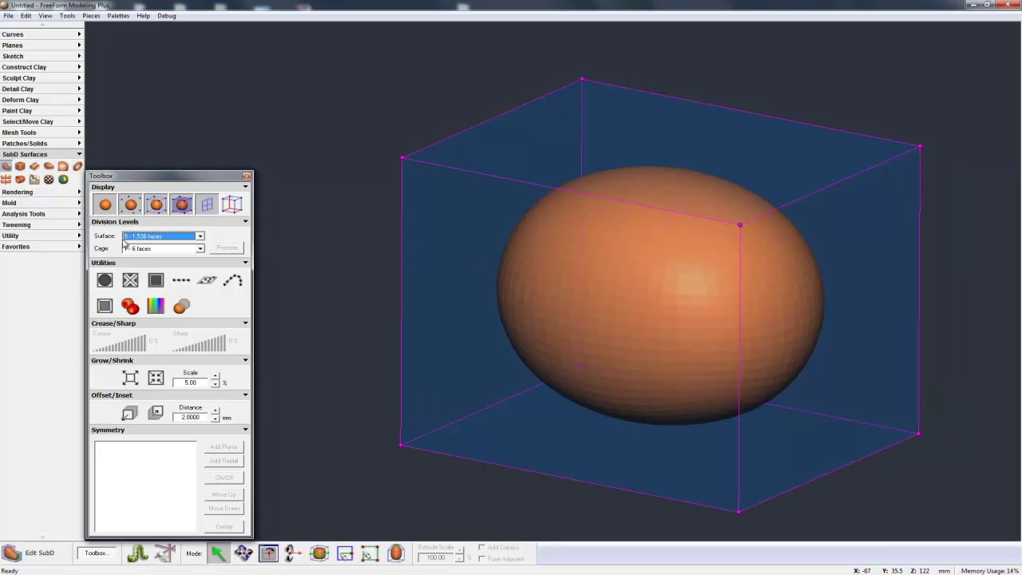
Step: Raise the cage division level through 2 - 24 faces and 3 - 96 faces to 4 - 384 faces
click(200, 251)
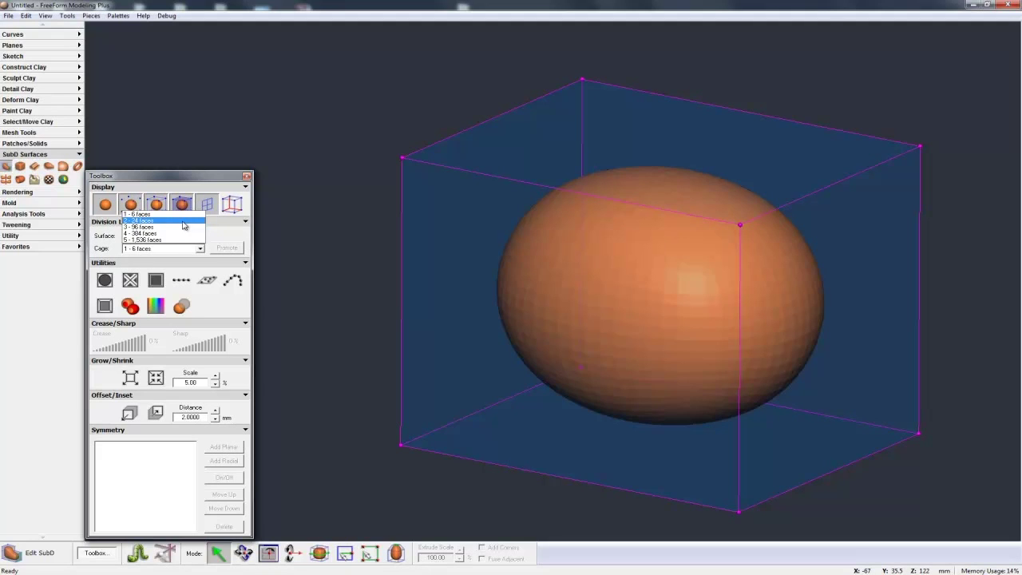
click(183, 220)
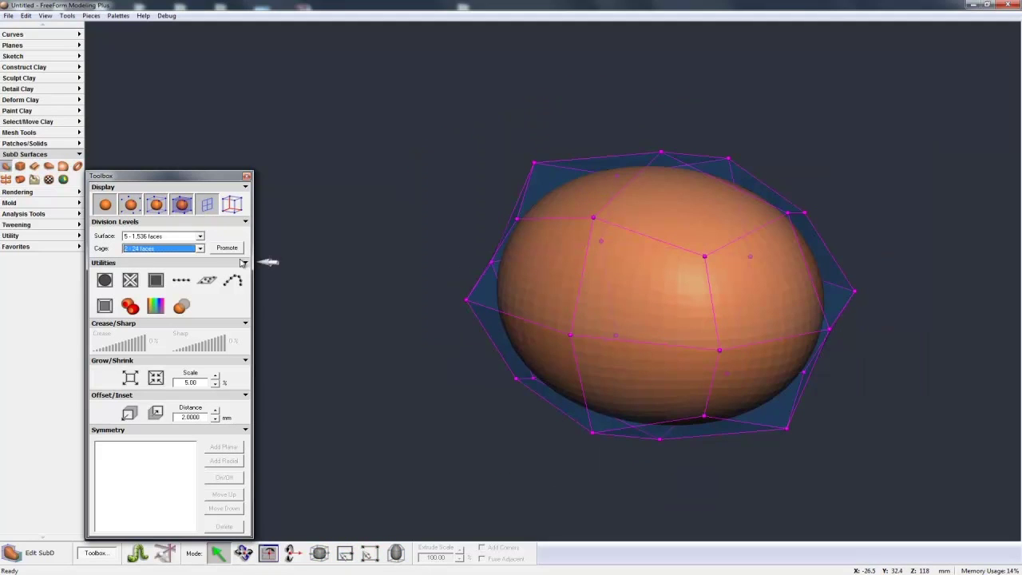
click(204, 251)
click(194, 227)
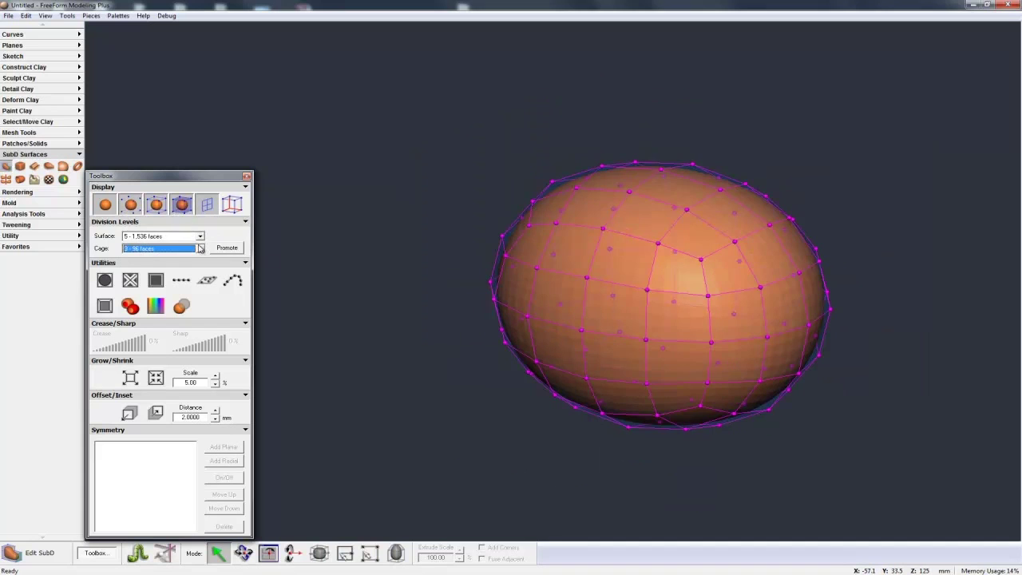
click(201, 249)
click(189, 233)
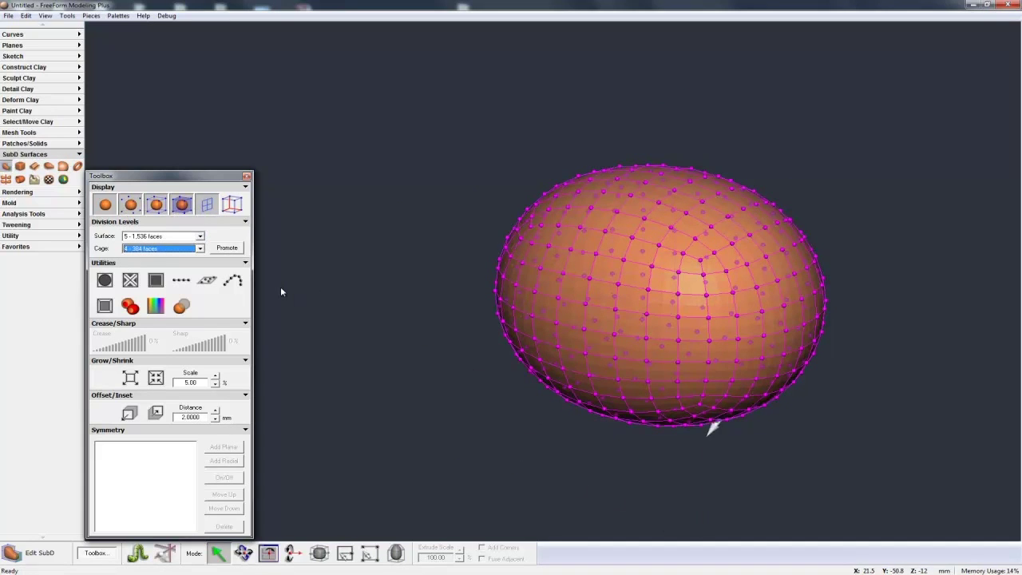
Step: Pull a run of cage edges at the shape's right-hand end outward and upward to form a small ridge
middle_drag(708, 434, 665, 494)
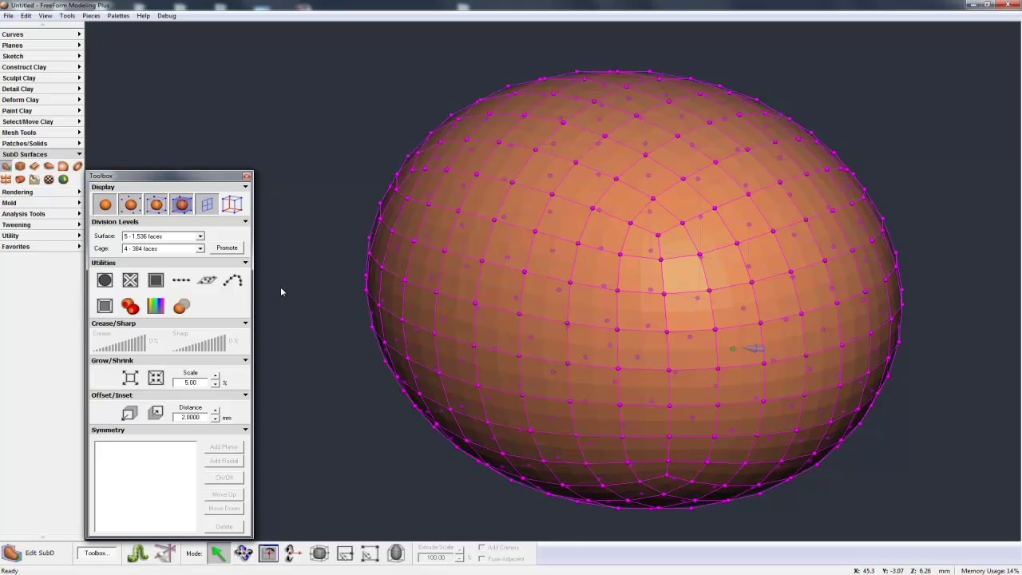
key(e)
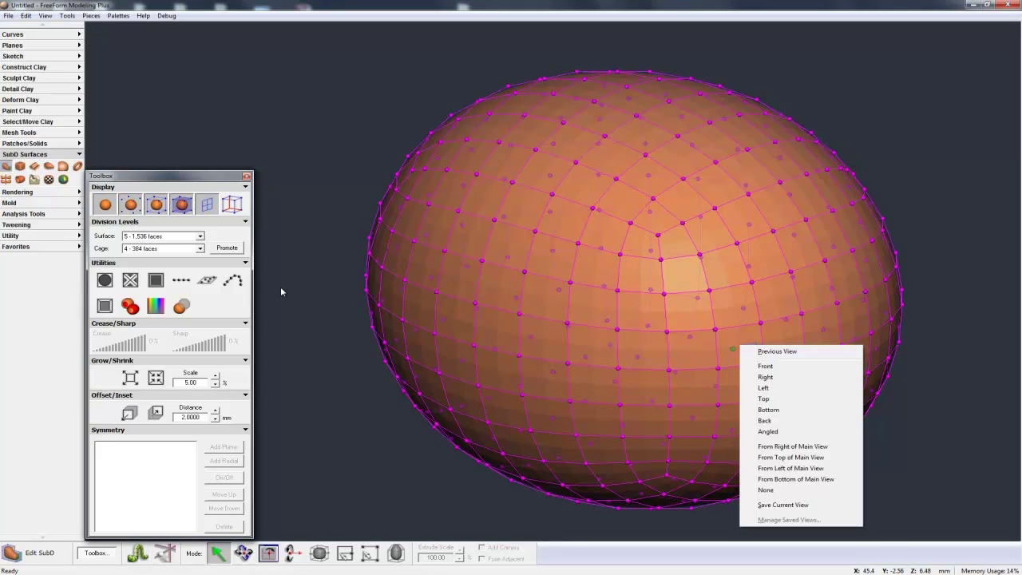
click(770, 351)
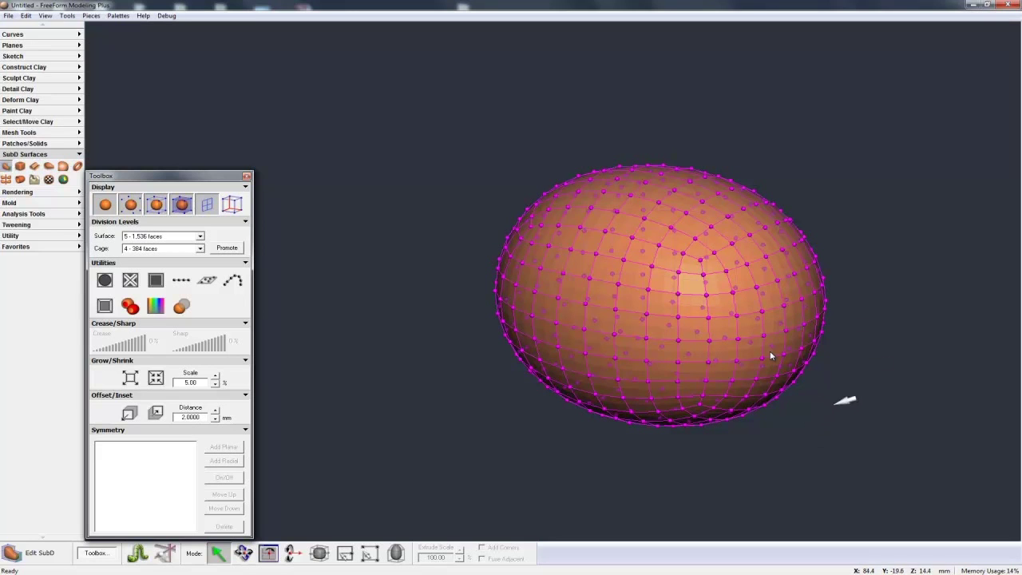
key(z)
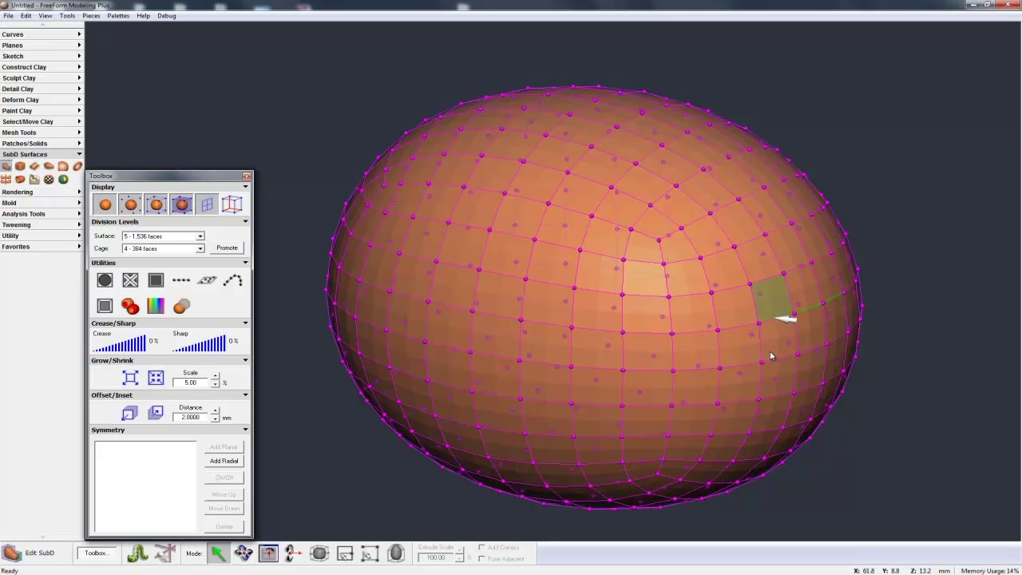
drag(776, 317, 745, 325)
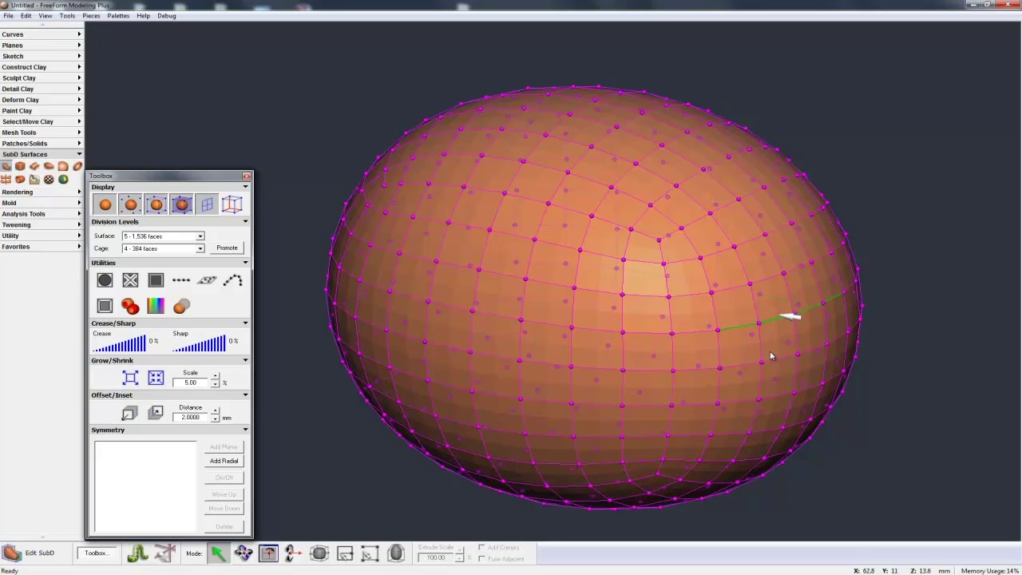
drag(781, 318, 814, 280)
middle_drag(743, 472, 752, 391)
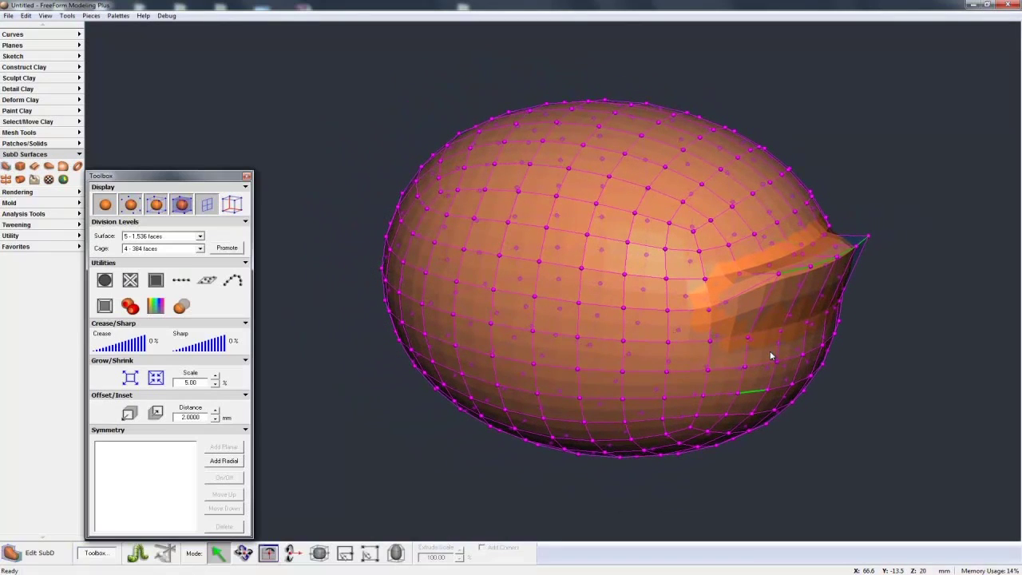
Step: Set the cage division level to 1 - 6 faces
click(199, 248)
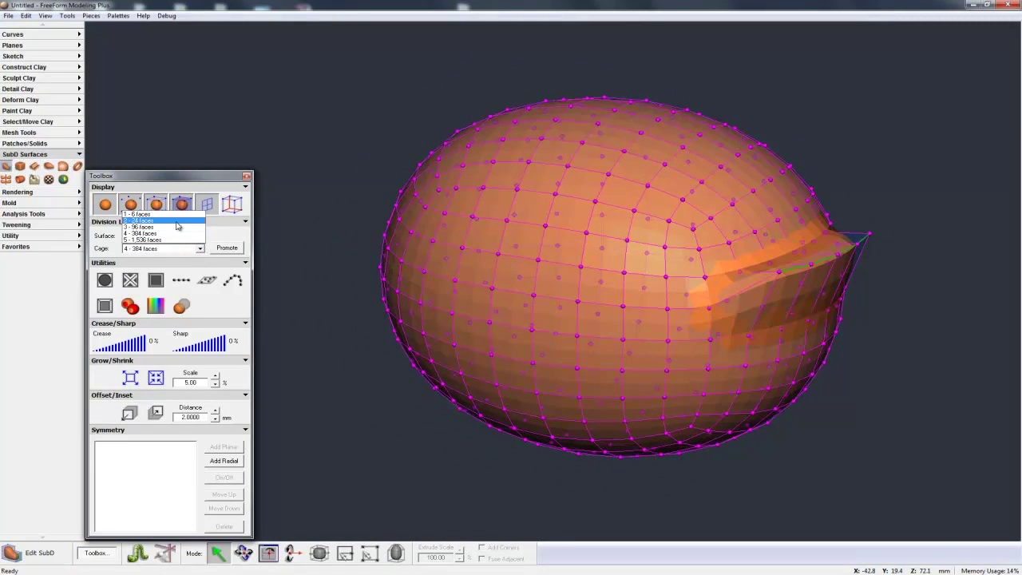
click(177, 222)
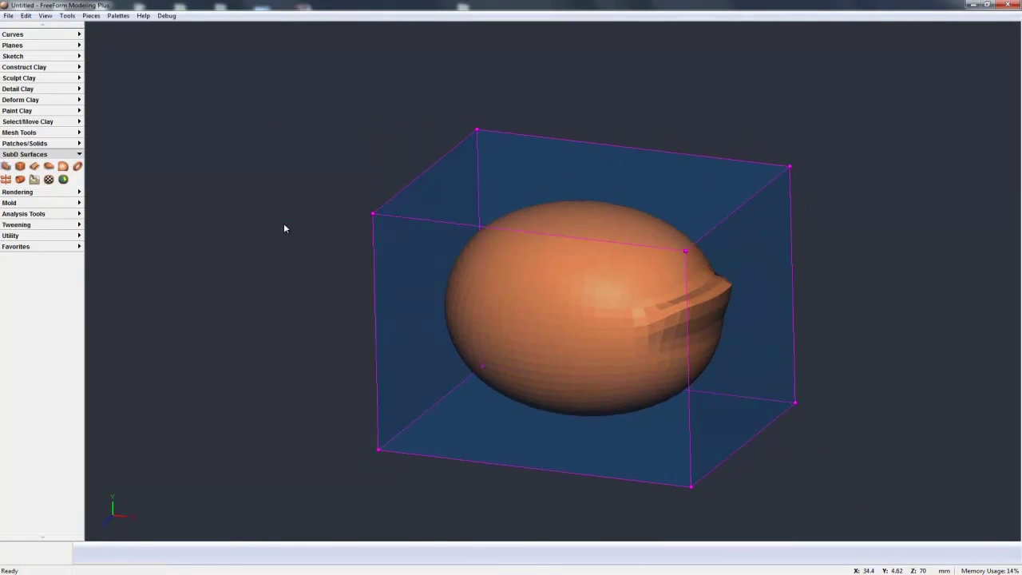
Step: Try stretching the cage by pulling its right-hand face outward along X and its top face upward, and undo both moves
drag(735, 277, 849, 281)
click(777, 195)
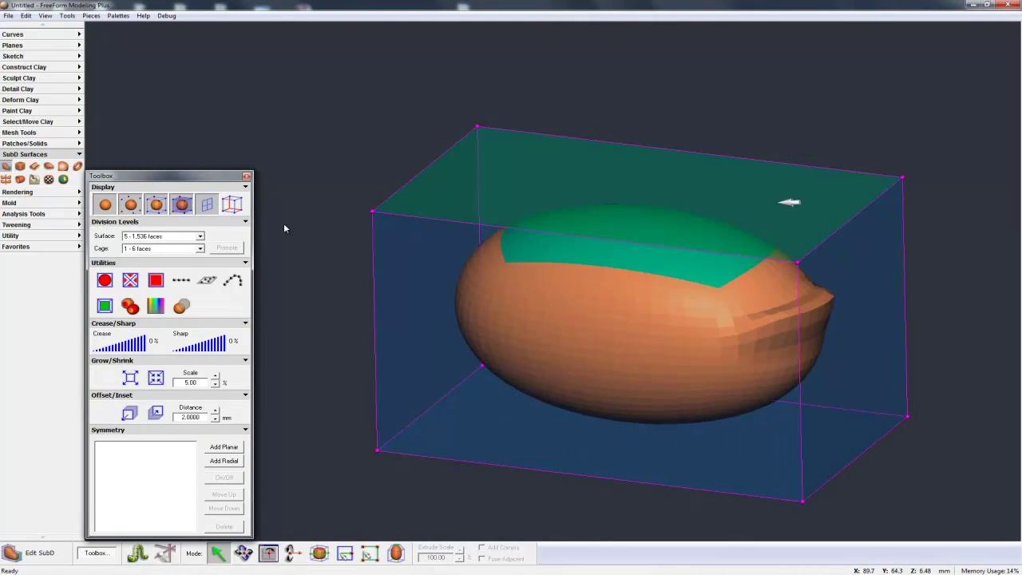
drag(790, 203, 788, 128)
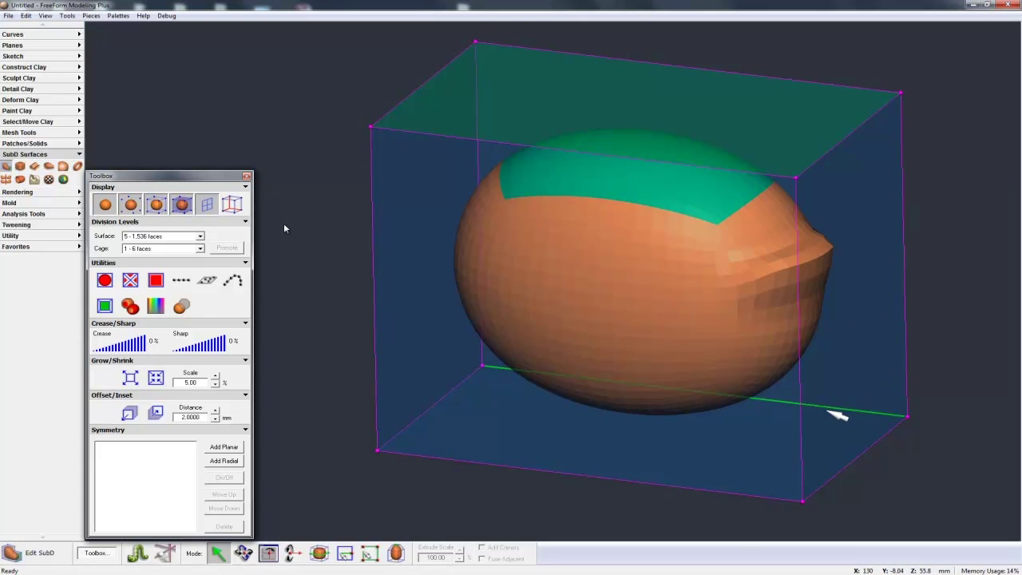
key(ctrl+z)
key(ctrl+z)
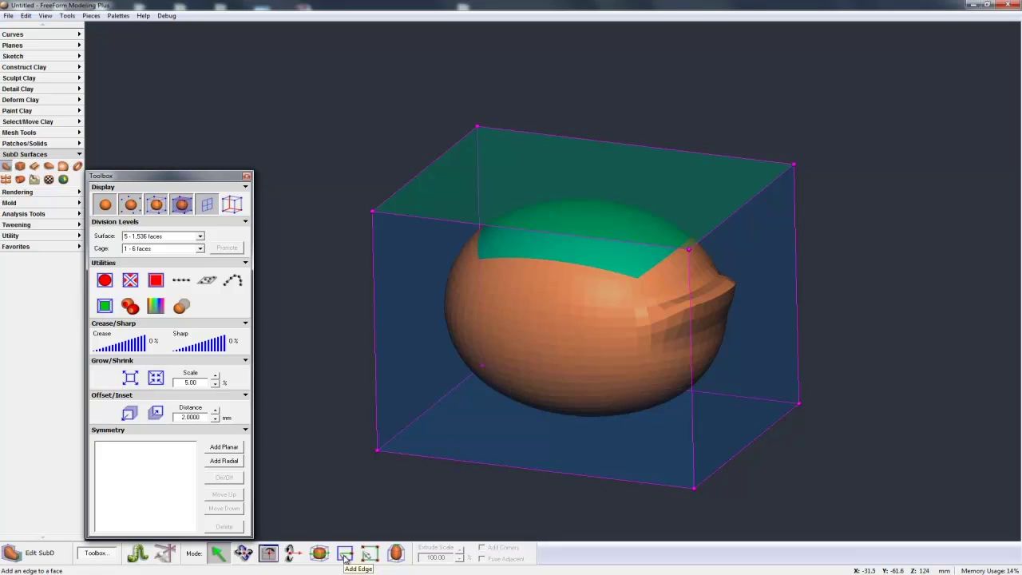
Step: Nudge the upper edge of the cage's right-hand face inward, and lift it together with that face's front vertical edge
click(345, 554)
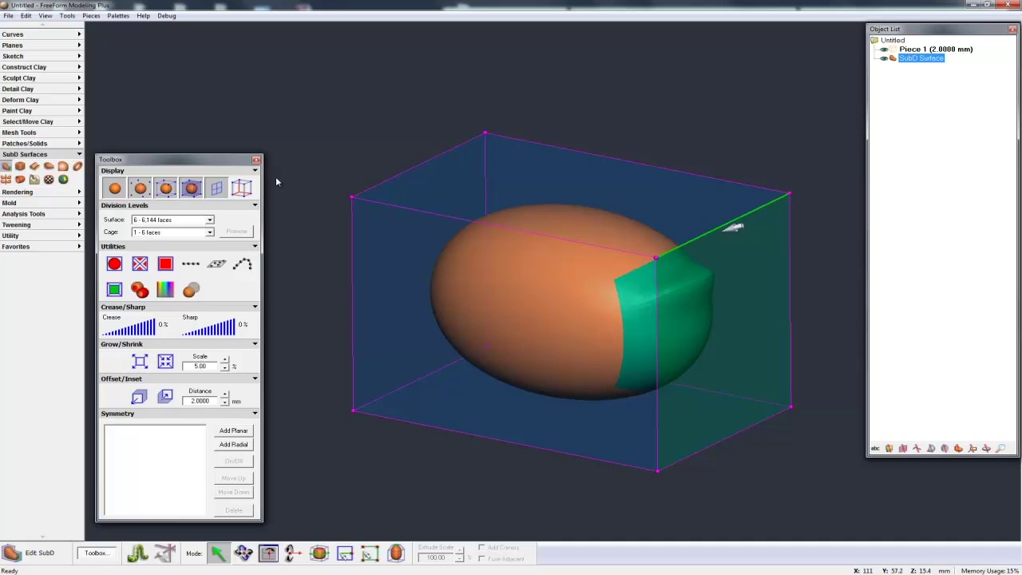
shift+click(648, 216)
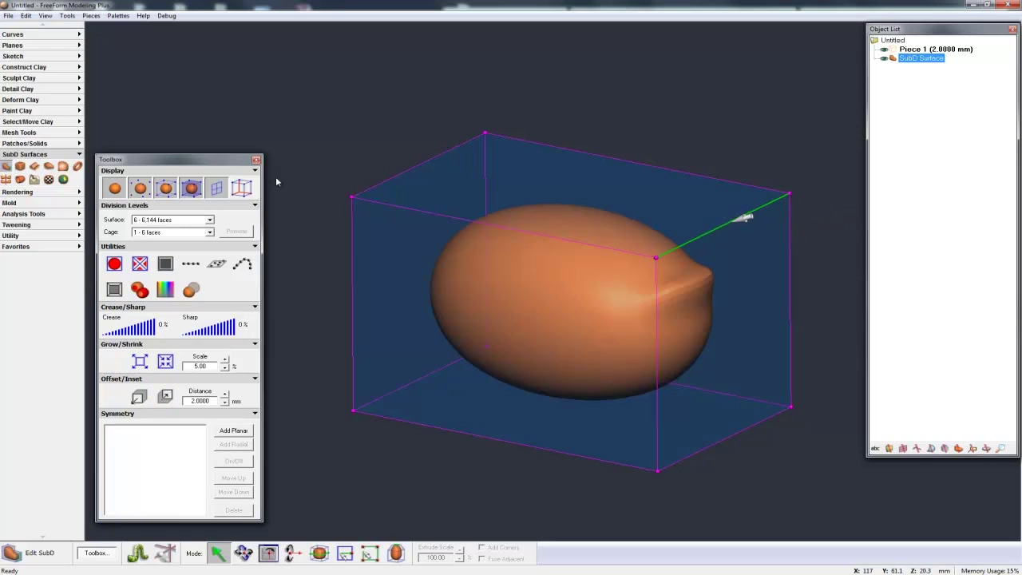
mouse_move(733, 220)
mouse_down()
mouse_move(720, 306)
mouse_move(813, 347)
mouse_move(740, 280)
mouse_move(728, 184)
mouse_move(721, 228)
mouse_up()
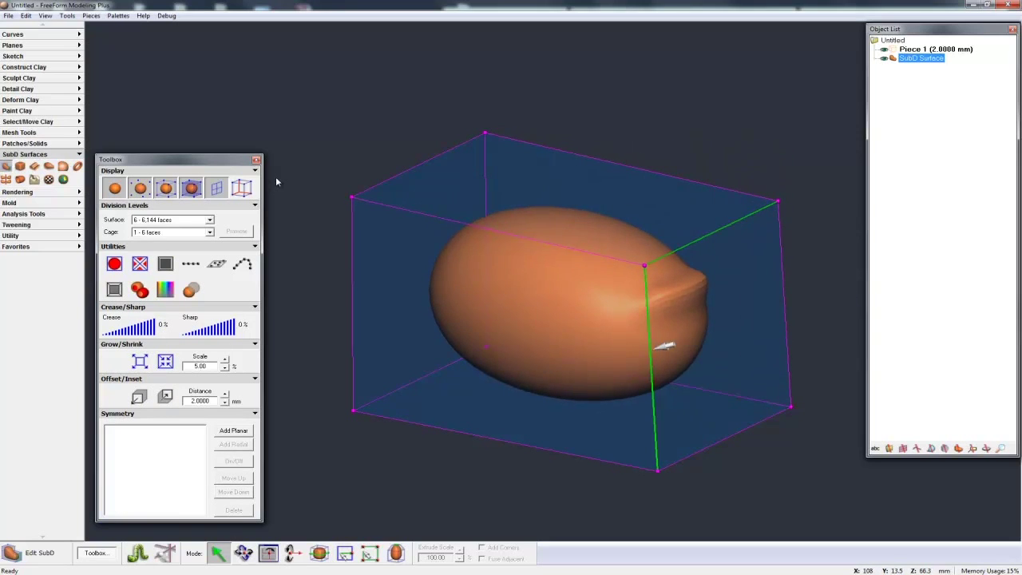
mouse_move(701, 241)
mouse_down()
mouse_move(685, 201)
mouse_move(620, 235)
mouse_move(483, 152)
mouse_move(540, 171)
mouse_move(668, 283)
mouse_move(684, 319)
mouse_move(704, 240)
mouse_move(696, 230)
mouse_up()
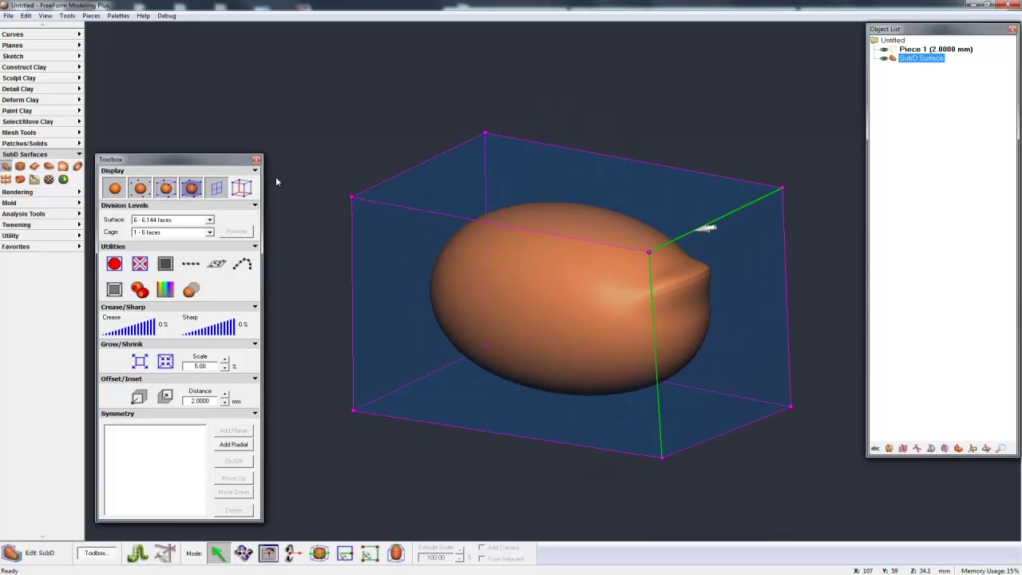
Step: Shift the cage's right-hand face slightly outward and raise its upper front corner point
click(815, 230)
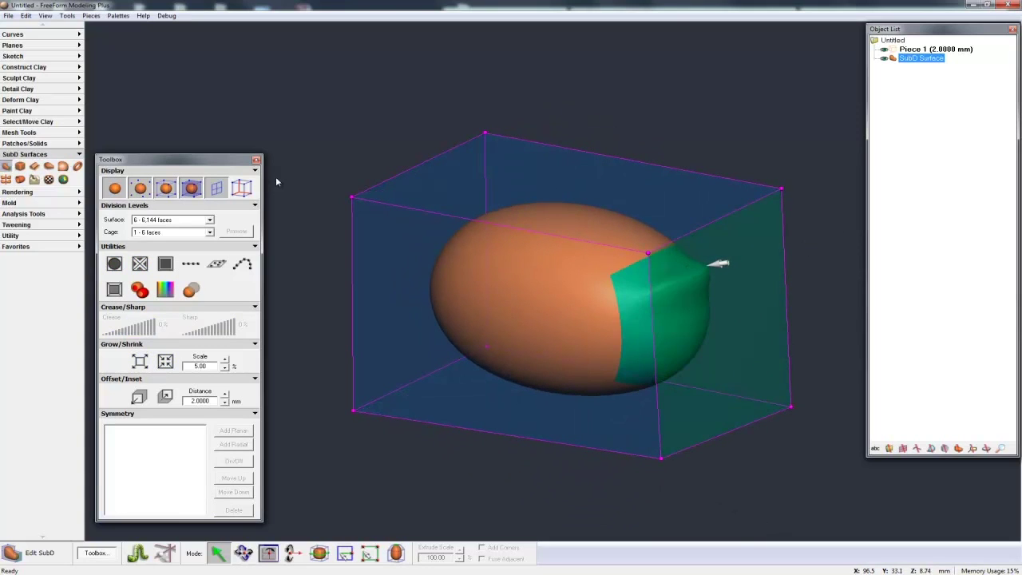
click(709, 264)
mouse_move(715, 293)
mouse_down()
mouse_move(662, 269)
mouse_move(762, 299)
mouse_move(669, 290)
mouse_move(735, 312)
mouse_move(708, 294)
mouse_move(685, 228)
mouse_move(589, 267)
mouse_move(707, 333)
mouse_move(665, 246)
mouse_move(717, 292)
mouse_up()
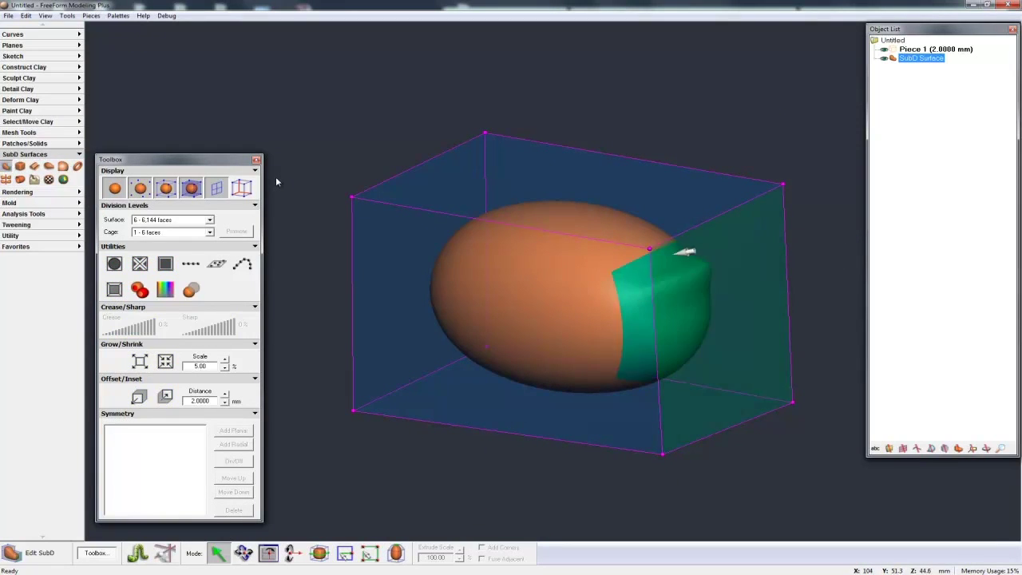
click(650, 248)
click(651, 260)
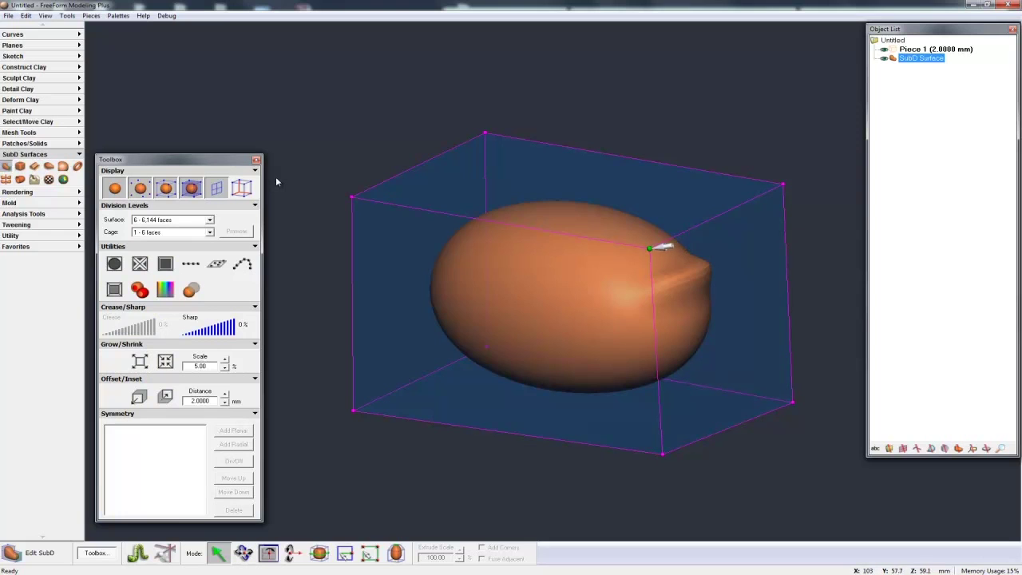
mouse_move(649, 249)
mouse_down()
mouse_move(687, 326)
mouse_move(678, 346)
mouse_move(551, 306)
mouse_move(594, 260)
mouse_move(655, 268)
mouse_move(619, 217)
mouse_move(604, 226)
mouse_move(635, 232)
mouse_move(668, 270)
mouse_move(602, 275)
mouse_move(669, 247)
mouse_move(674, 237)
mouse_move(657, 231)
mouse_up()
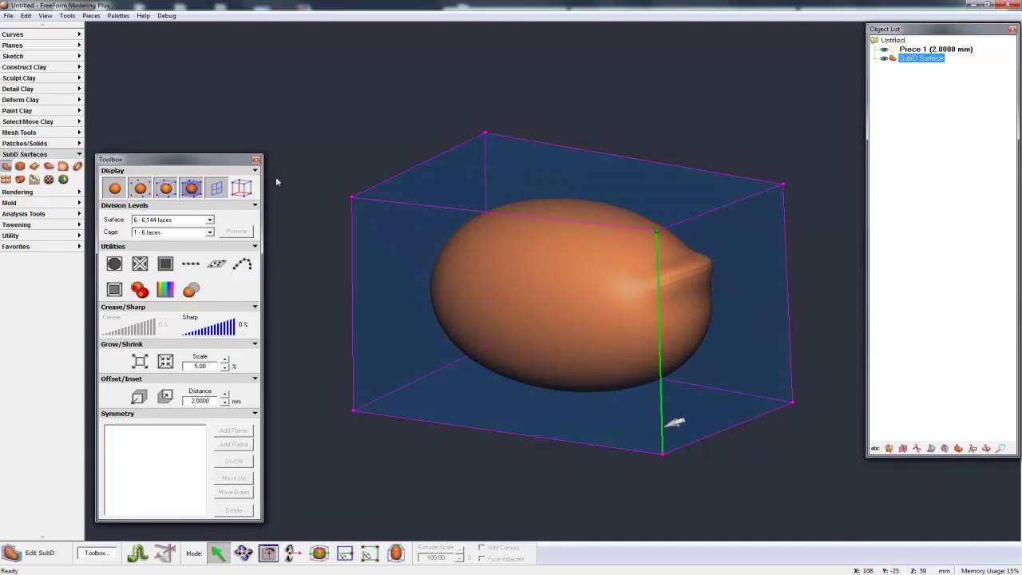
Step: Try a 100% crease on the upper cage edge at the end opposite the ridge, and reset it to 0%
mouse_move(631, 392)
middle_down()
mouse_move(652, 398)
mouse_move(626, 402)
middle_up()
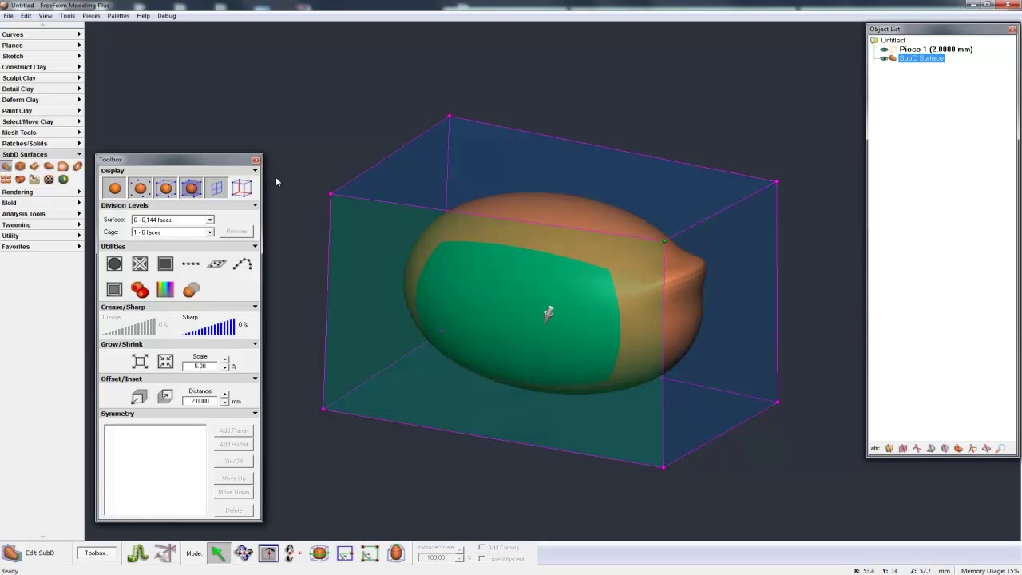
middle_drag(664, 240, 678, 265)
click(727, 237)
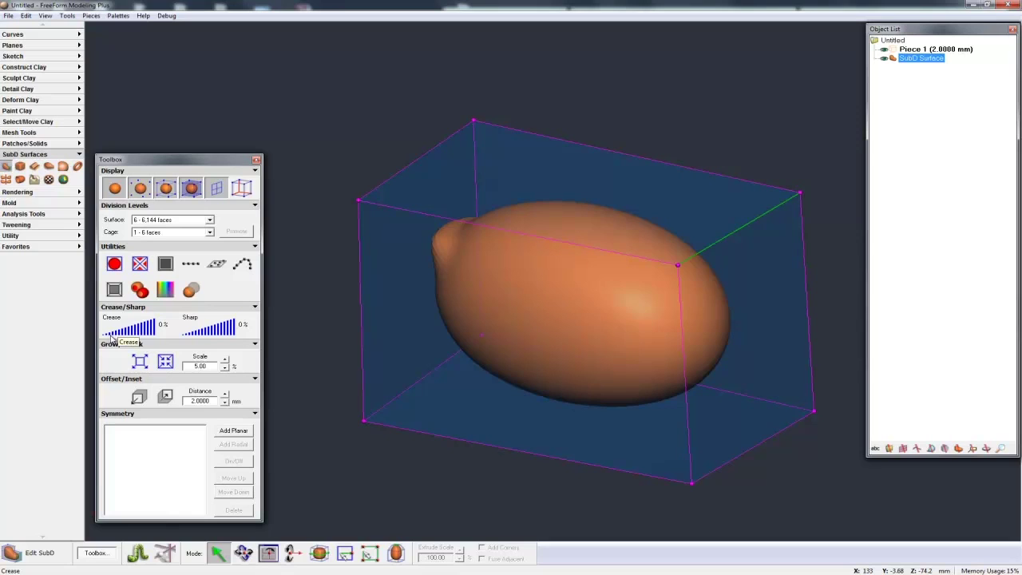
drag(112, 337, 129, 334)
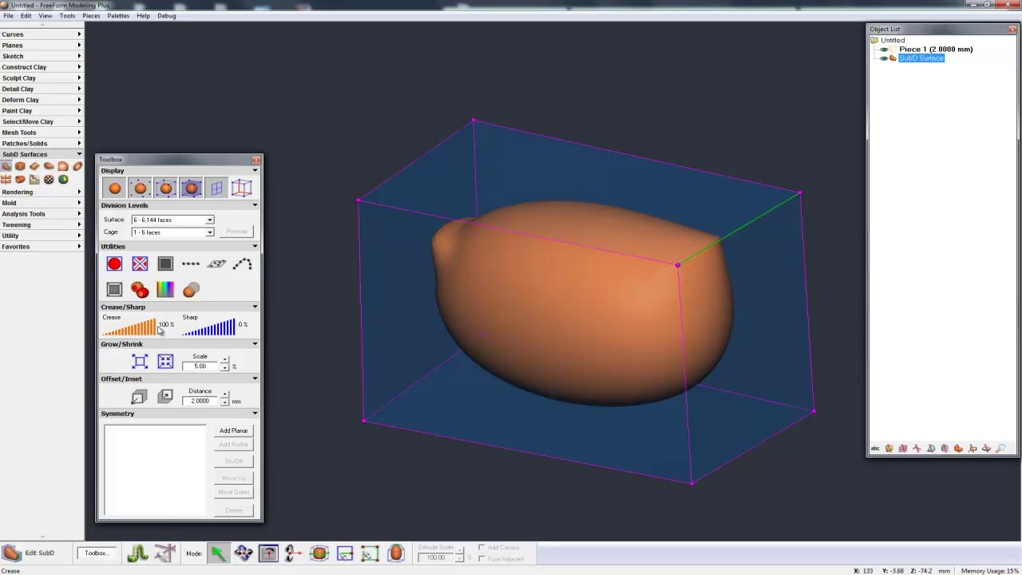
key(space)
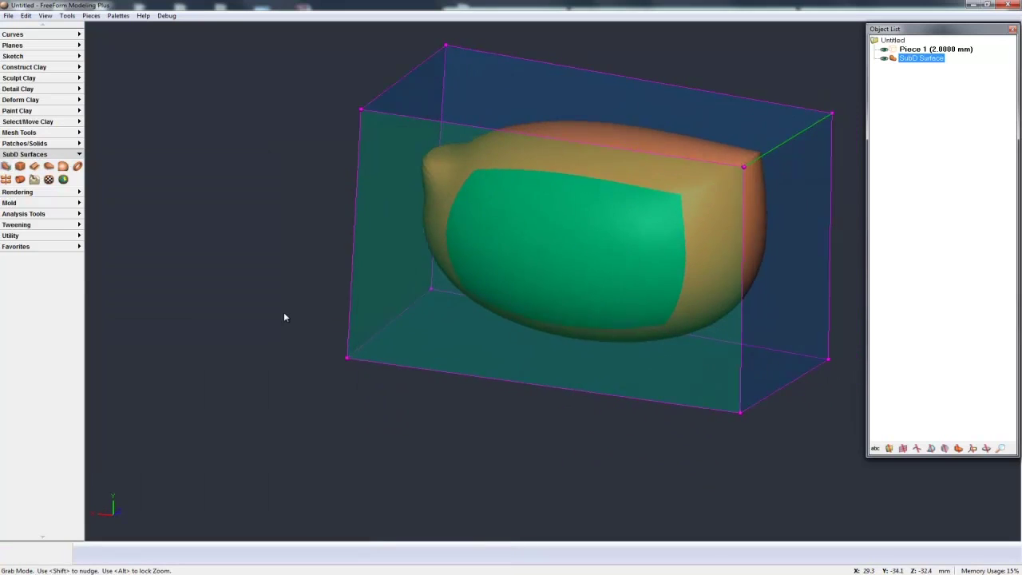
key(space)
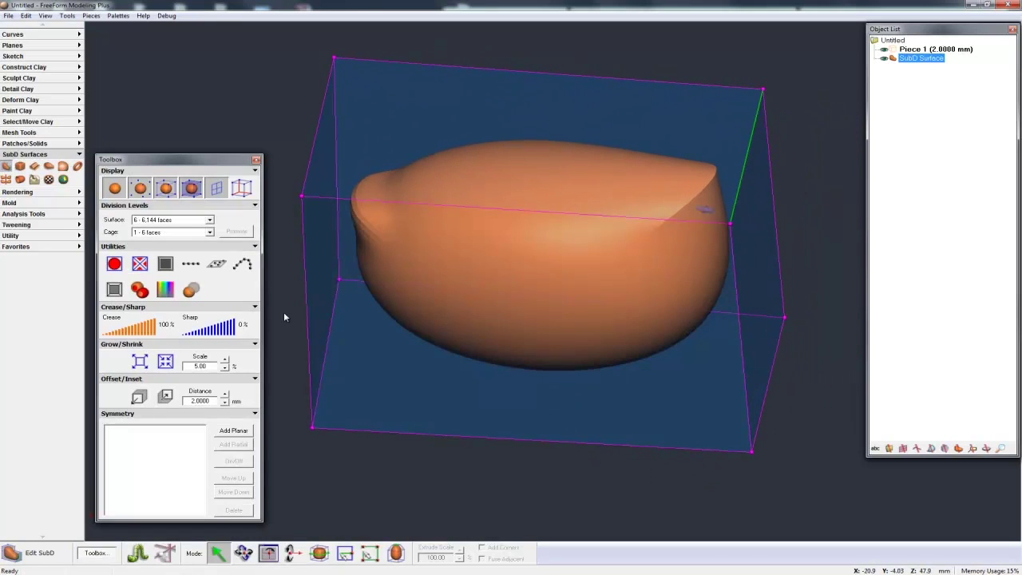
click(150, 334)
drag(150, 334, 101, 335)
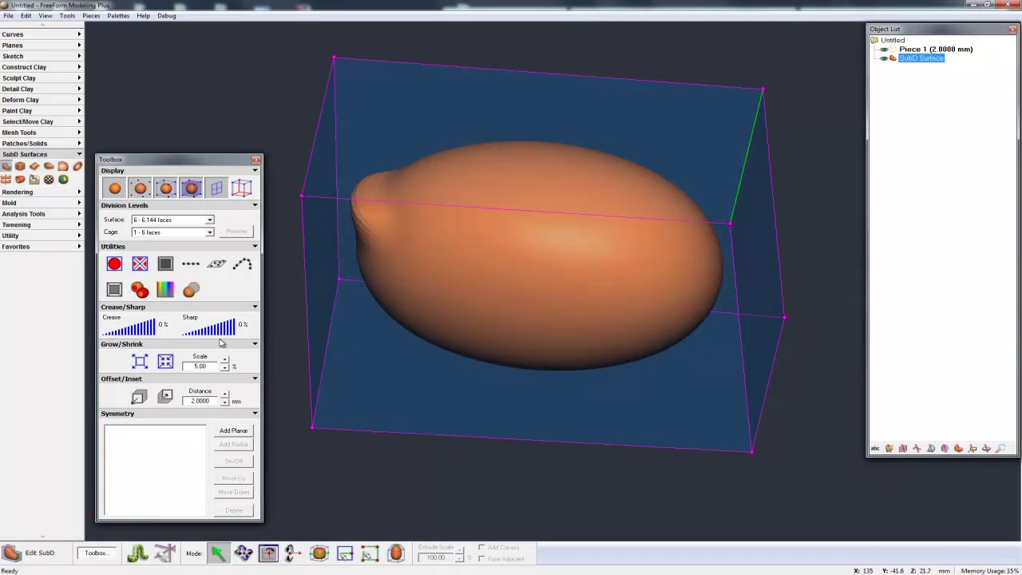
Step: Try the same cage edge at 100% sharpness, and lower its sharpness back to 0%
drag(191, 335, 237, 334)
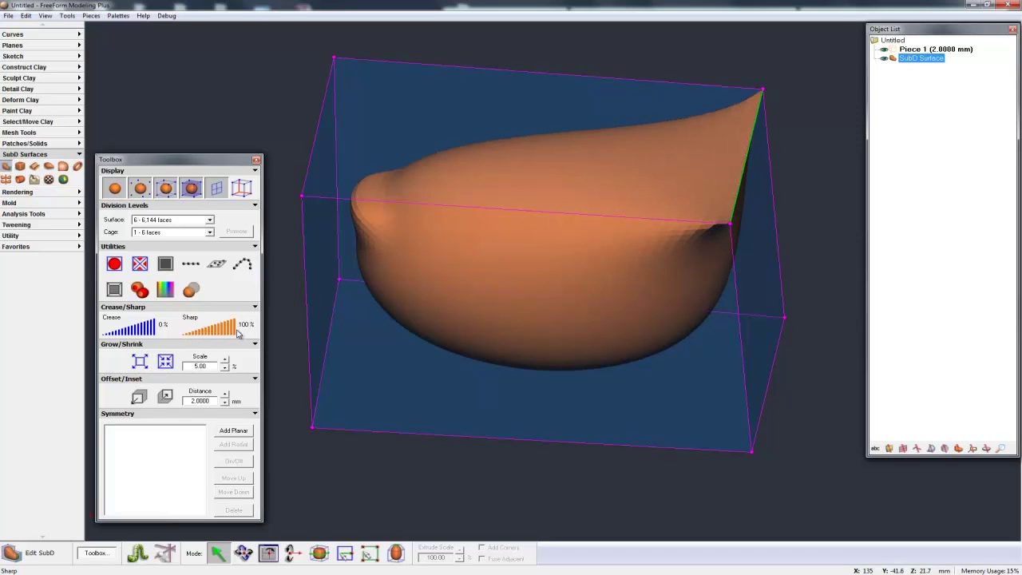
middle_drag(293, 352, 292, 352)
right_drag(291, 350, 291, 351)
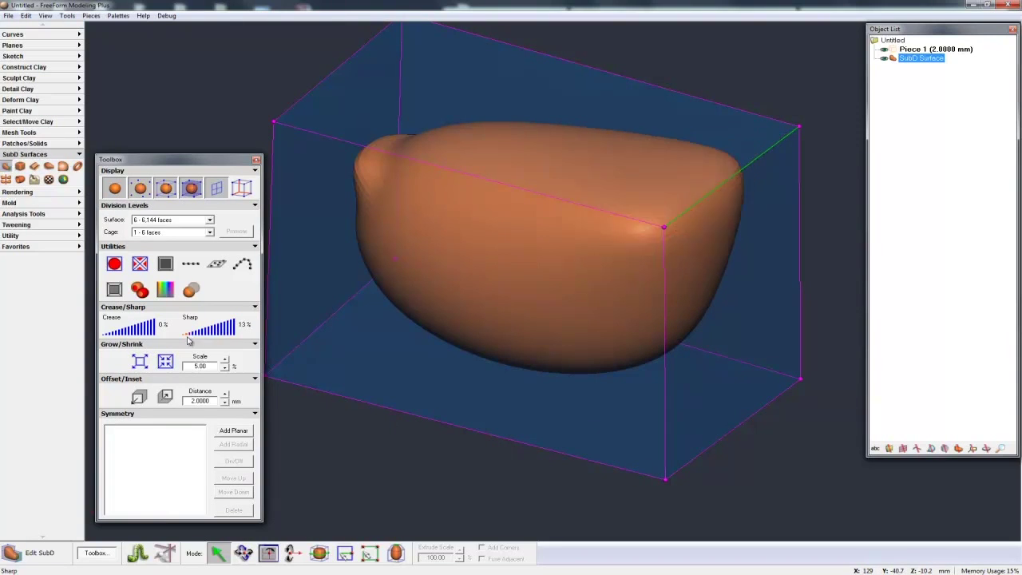
drag(188, 341, 178, 342)
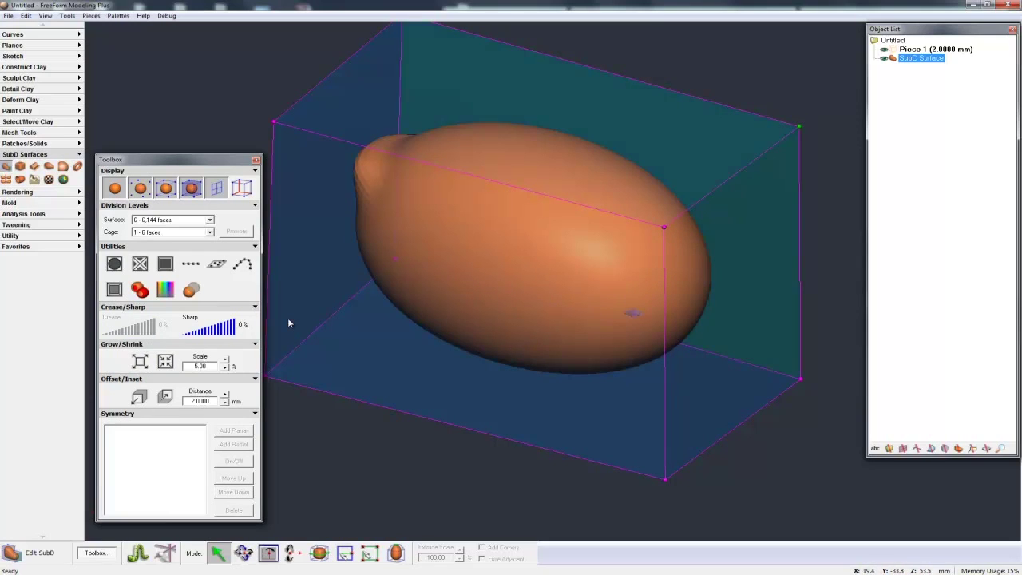
Step: Set the sharpness of the upper rear cage corner point to 100% and the crease of the adjoining upper end edge to 100%
drag(194, 339, 218, 332)
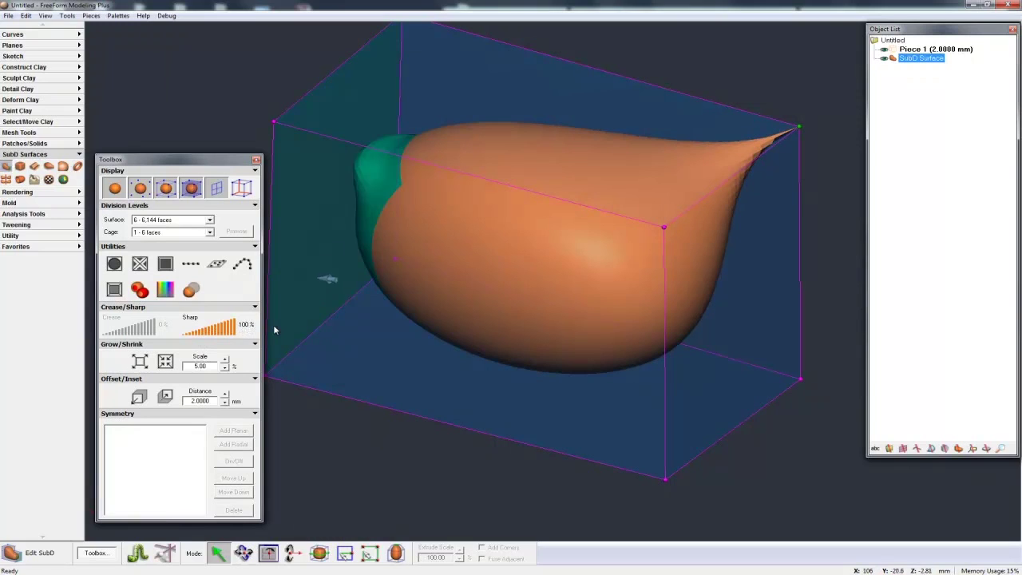
click(736, 189)
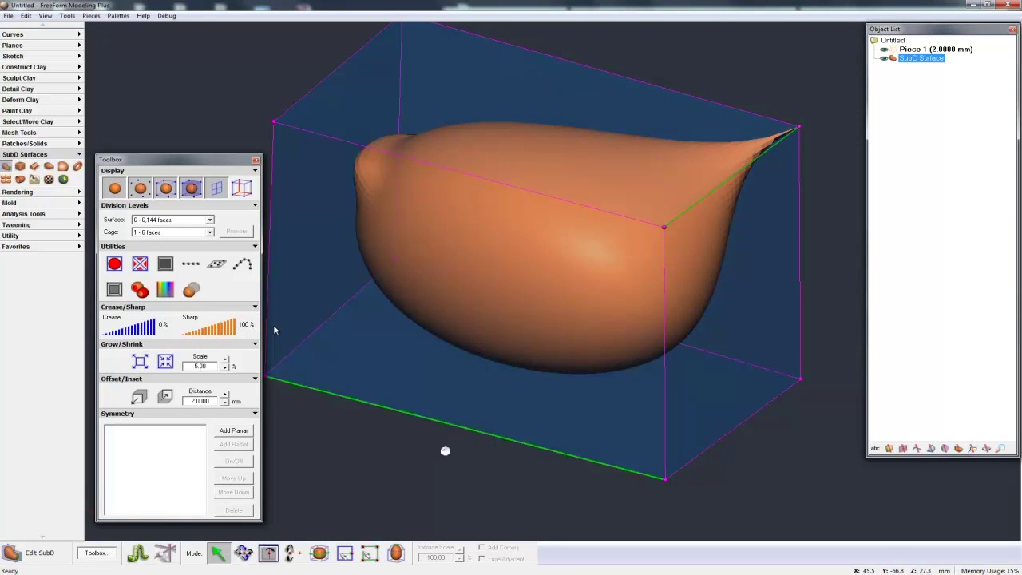
drag(119, 337, 160, 333)
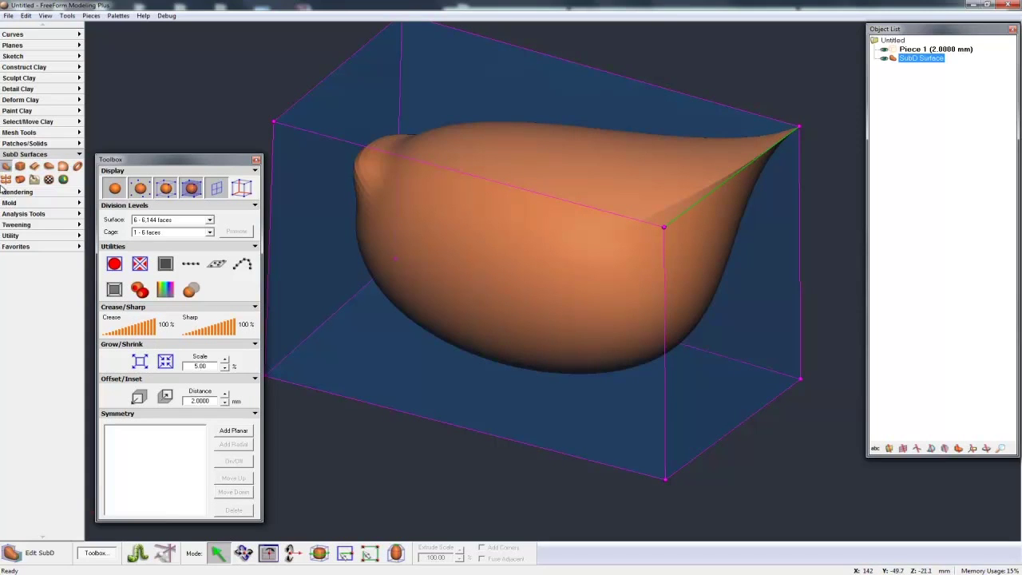
Step: Leave SubD editing for the Carve with Ball tool and examine the creased, sharpened shape without its cage
click(20, 78)
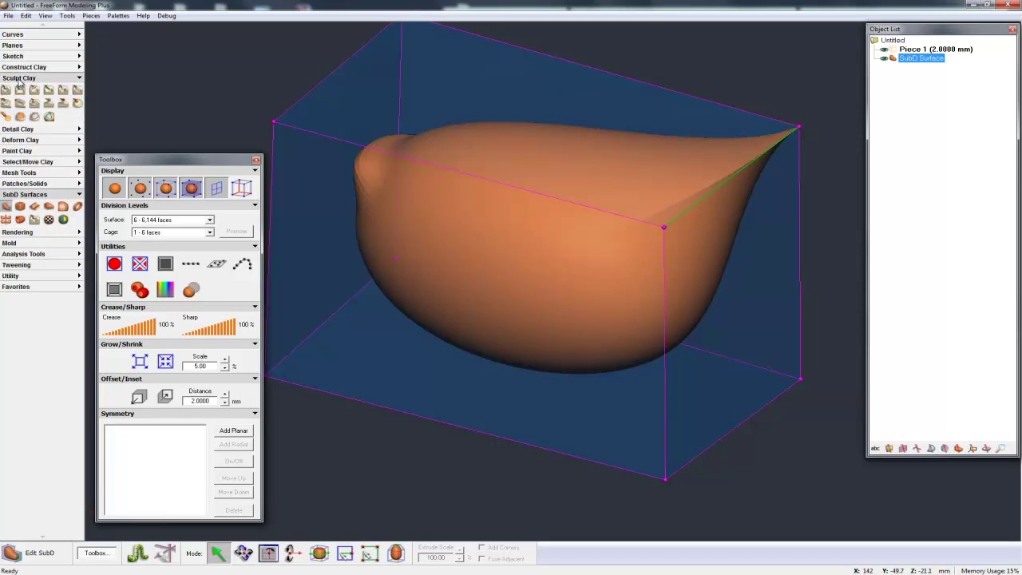
click(11, 93)
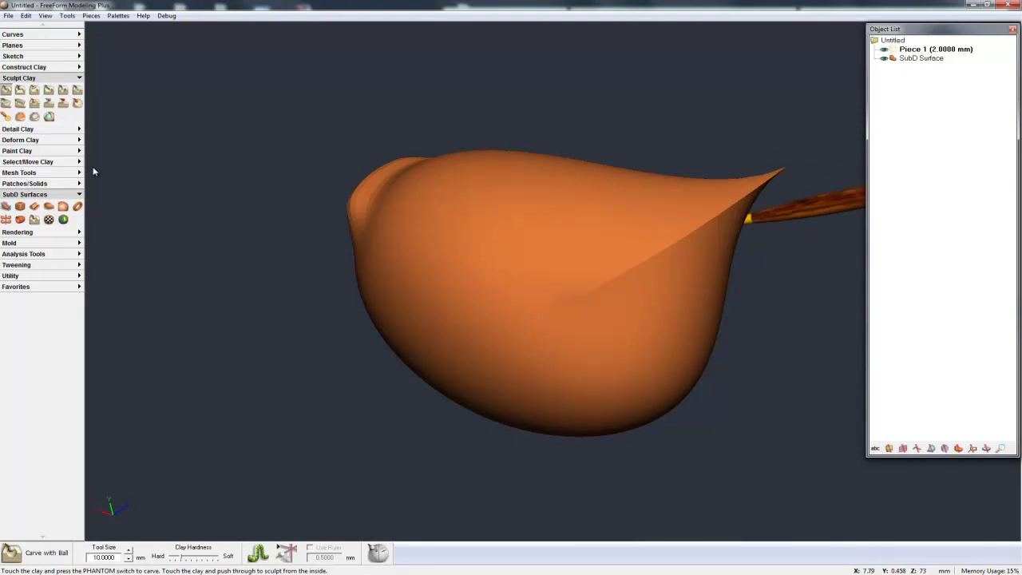
key(space)
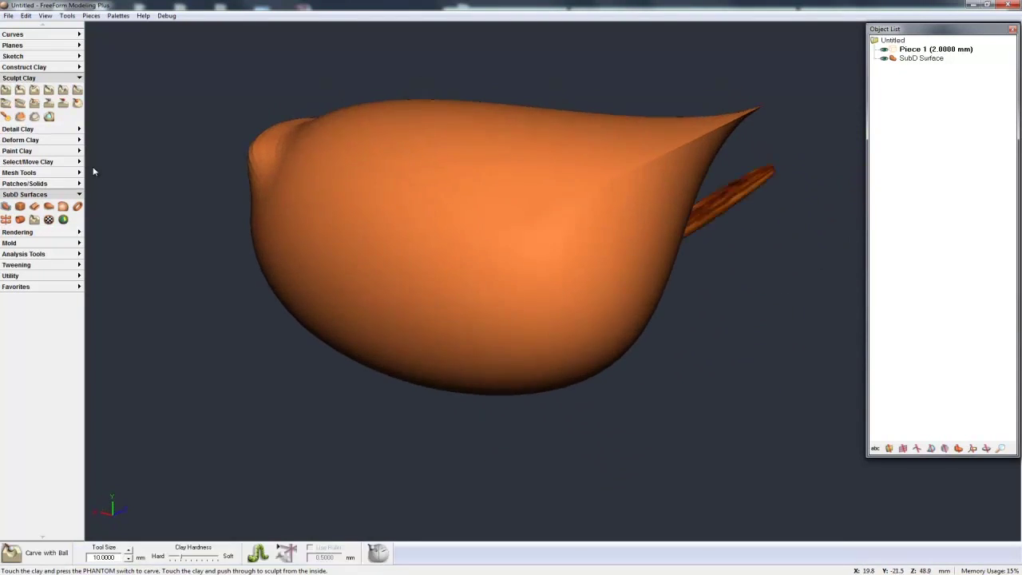
key(space)
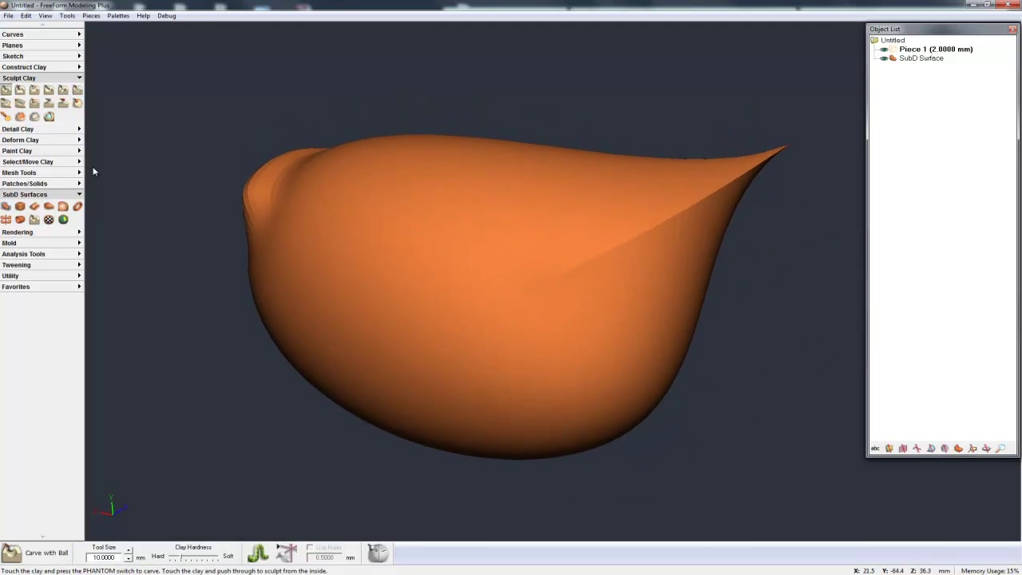
Step: Set the SubD surface's division level to 8 (98,304 faces) in Edit SubD, and leave SubD editing
key(space)
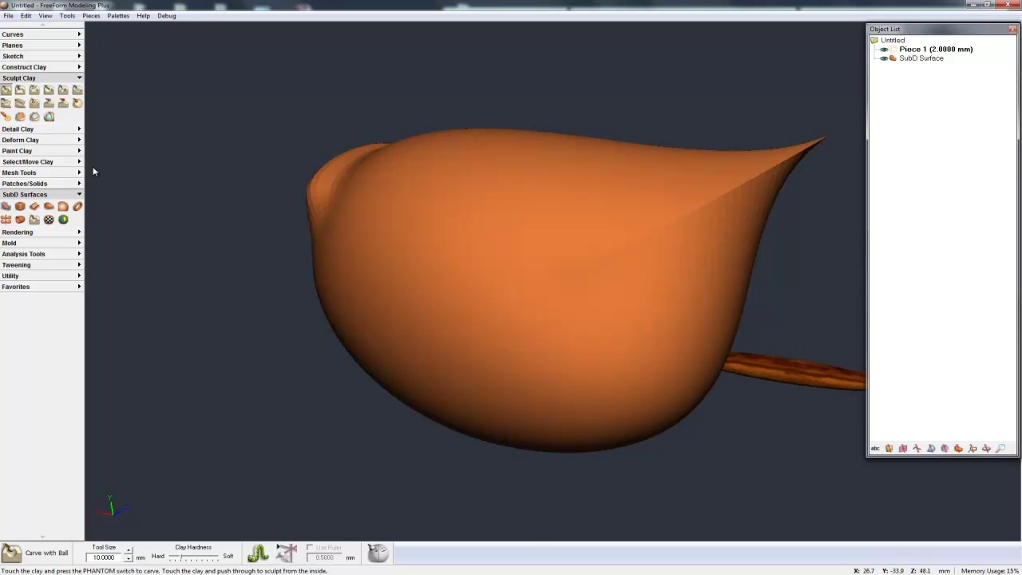
key(d)
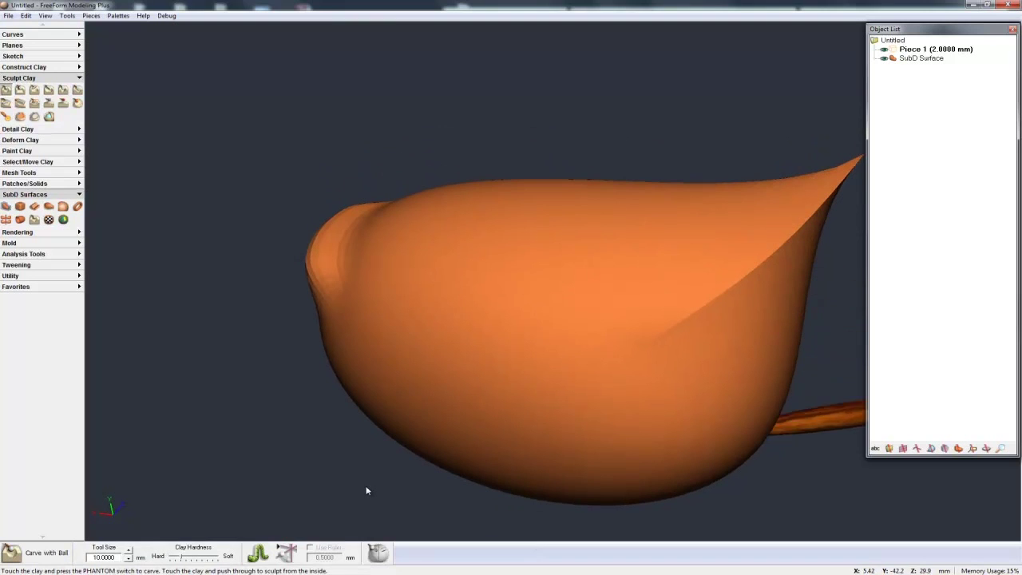
key(d)
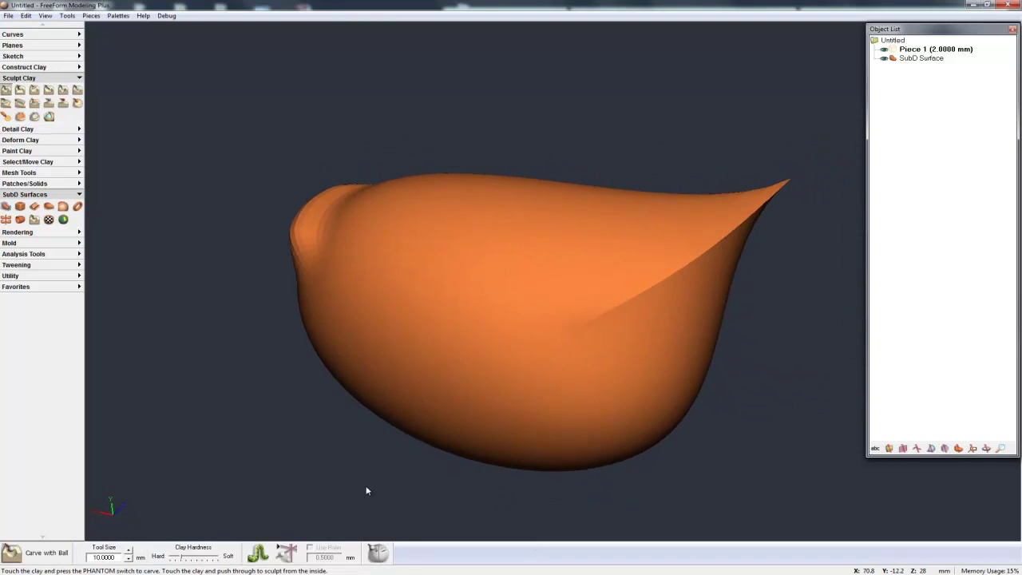
click(7, 206)
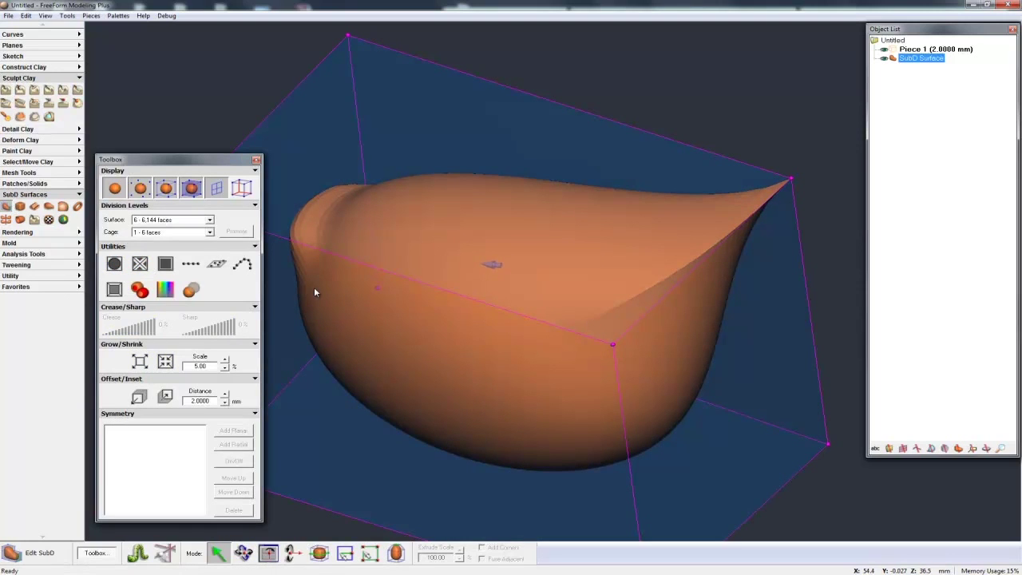
click(209, 220)
click(187, 193)
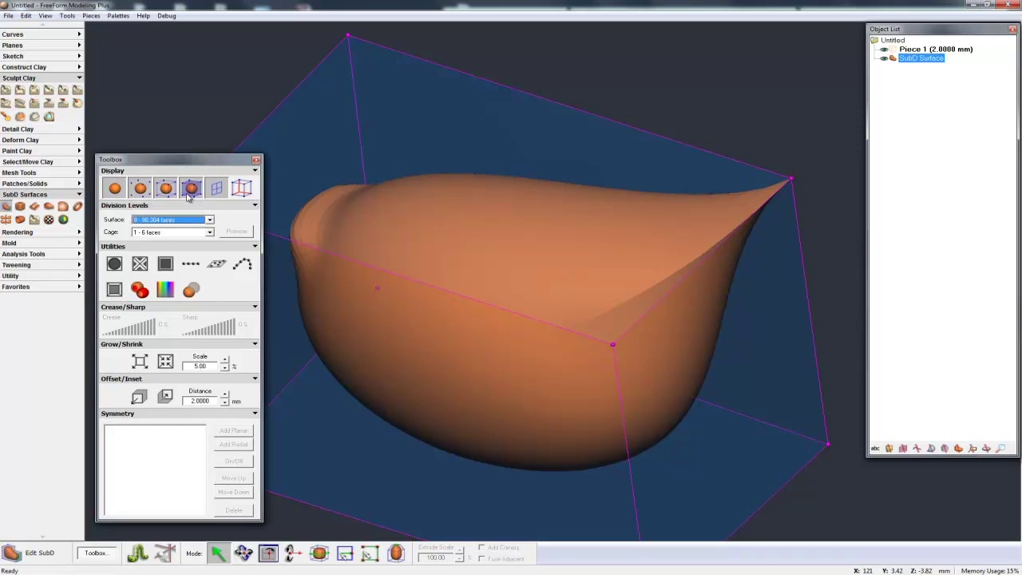
click(19, 103)
key(space)
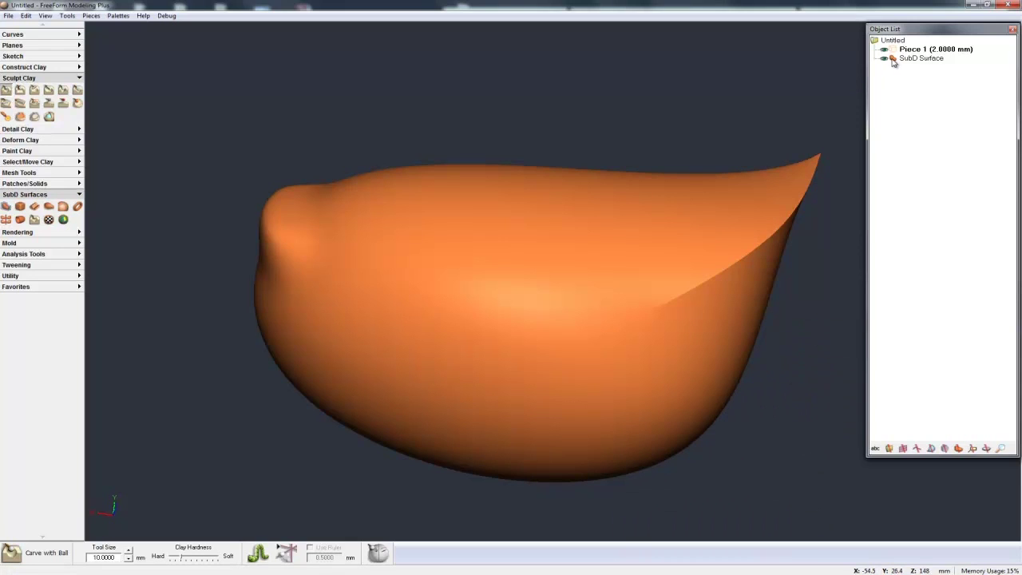
Step: Convert the SubD surface to a new mesh at surface resolution 8 - 98,304 faces and inspect the mesh
right_click(895, 62)
click(935, 71)
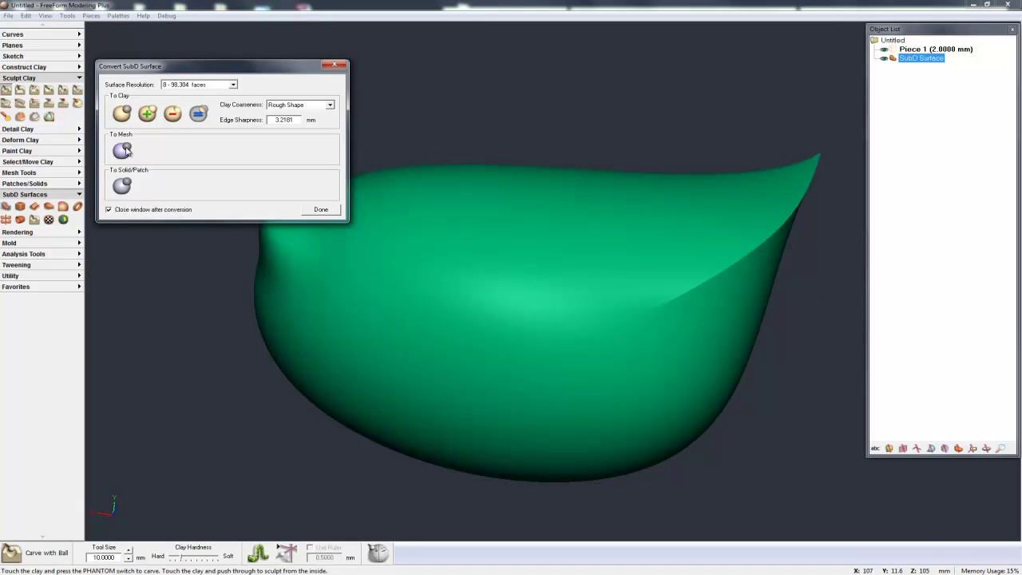
click(121, 151)
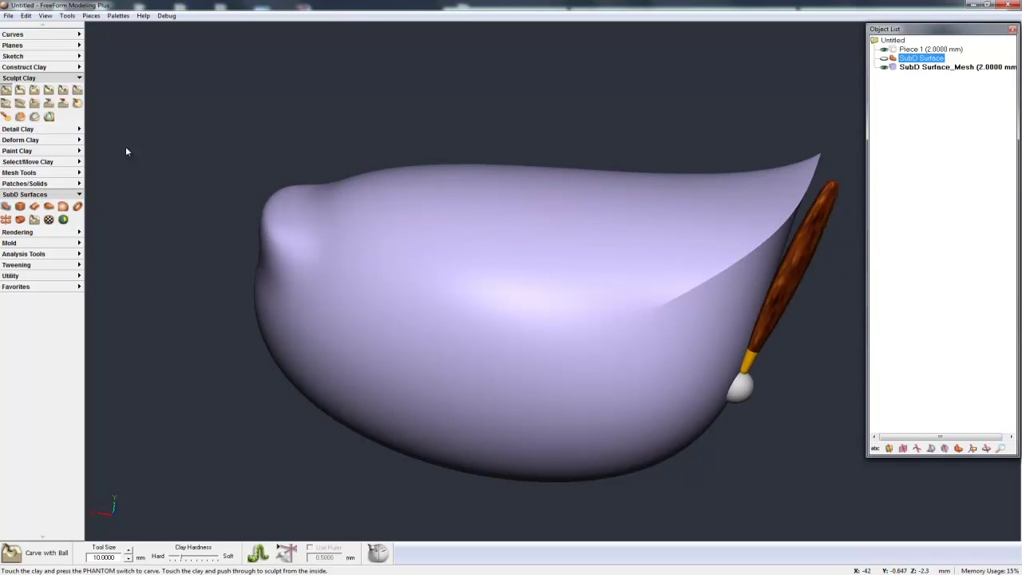
key(space)
key(space)
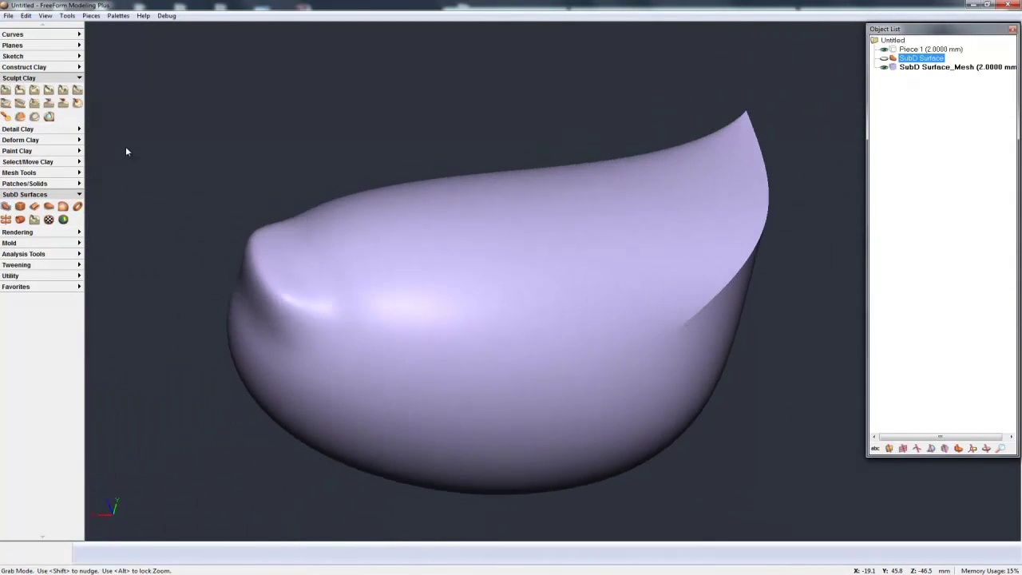
Step: Hide the converted mesh and show the original SubD surface again
click(883, 68)
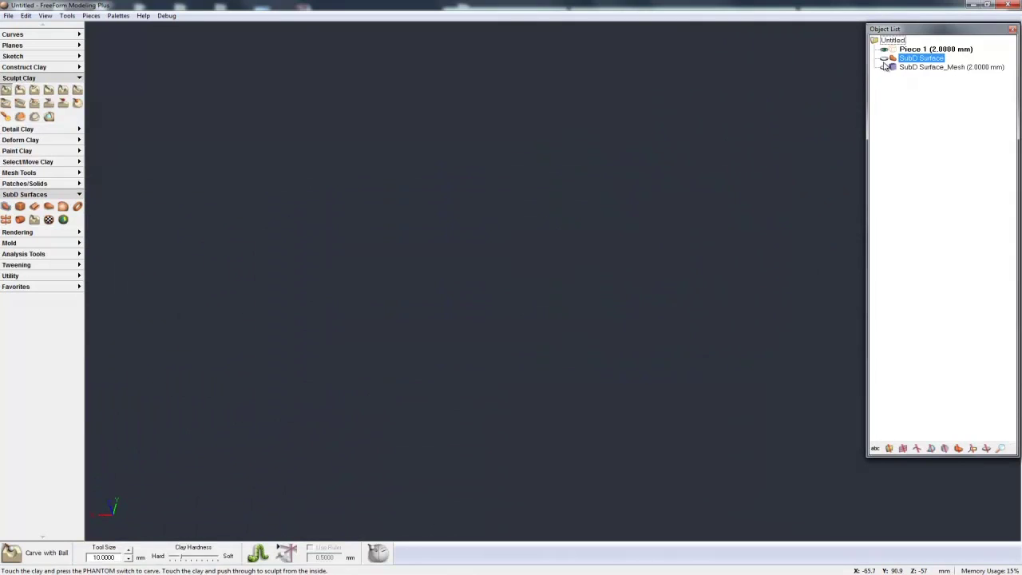
click(884, 59)
click(928, 96)
Step: Convert the SubD surface to a new clay piece at resolution 8 - 98,304 faces with Add Fine Detail coarseness
right_click(897, 60)
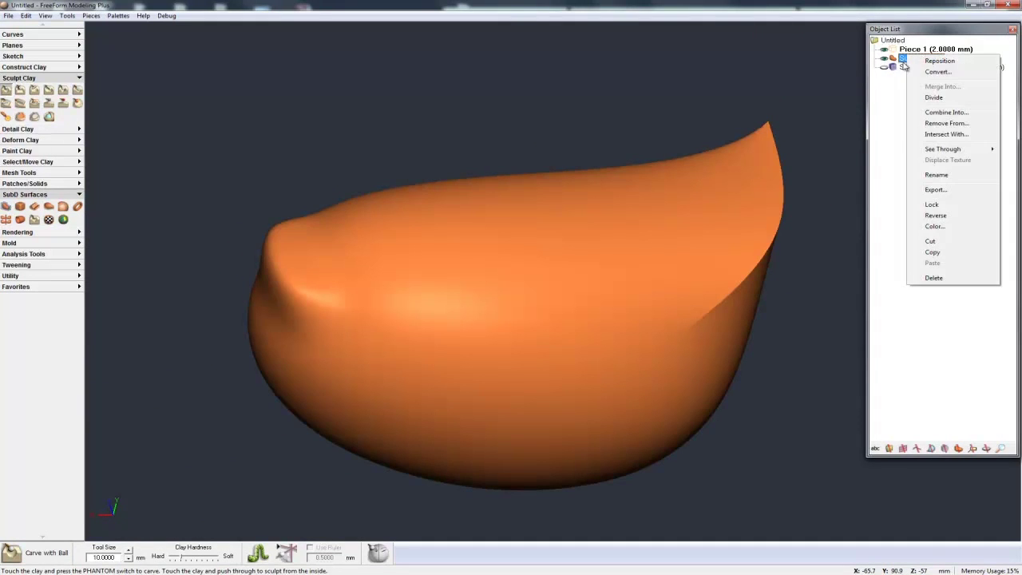
click(930, 73)
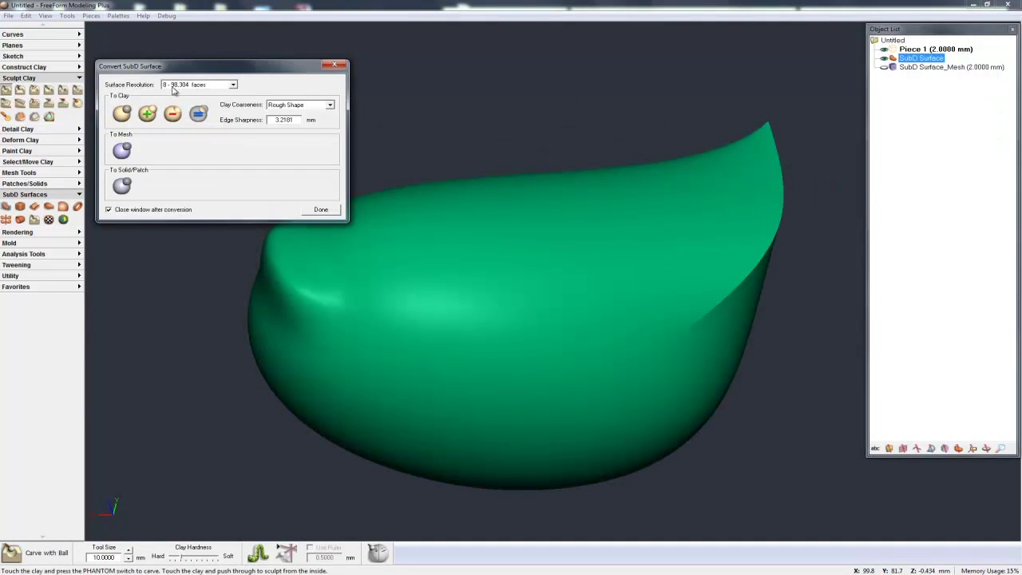
click(329, 106)
click(292, 137)
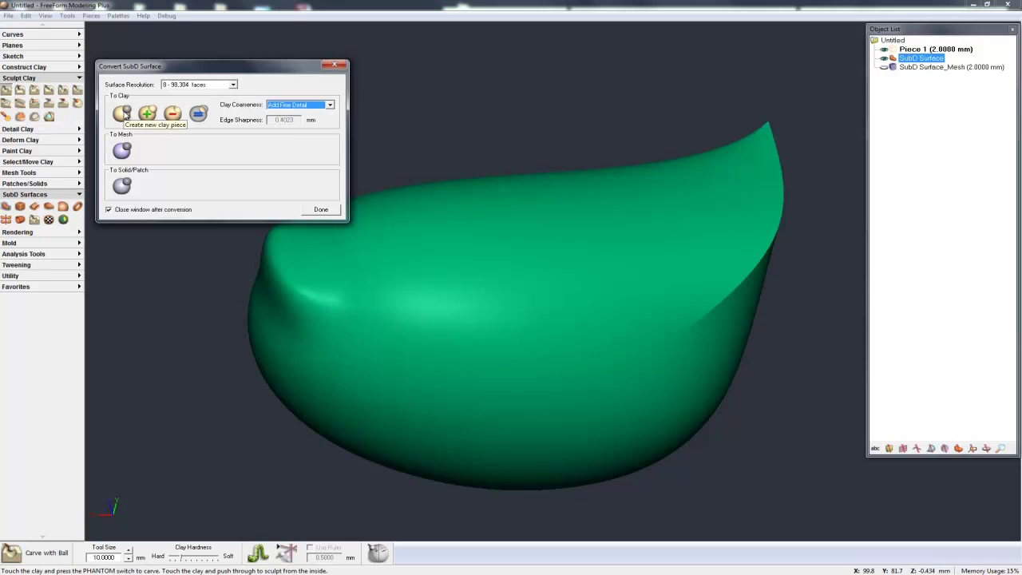
click(122, 113)
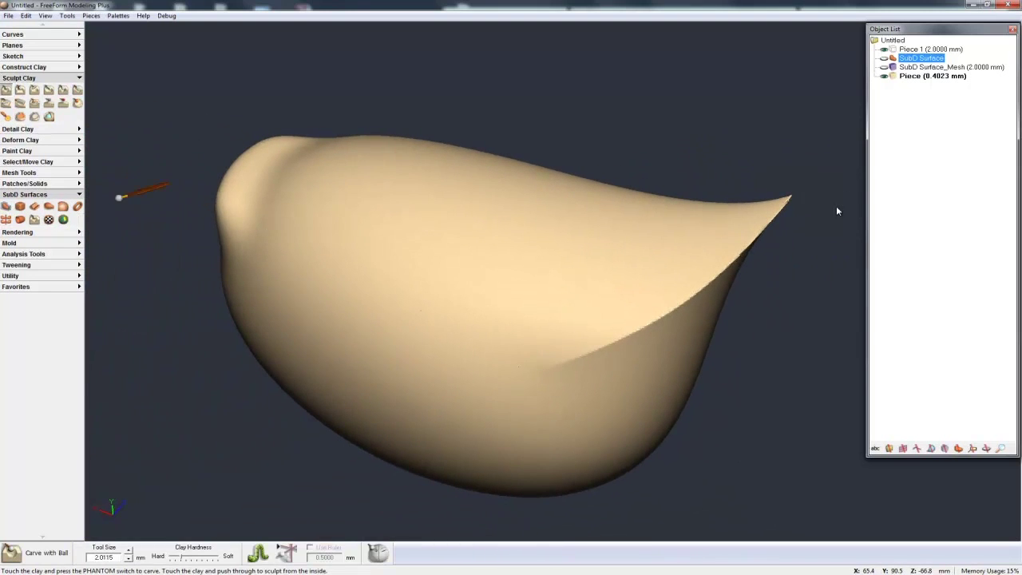
Step: Smooth the entire new clay piece with Smooth Area and inspect the softened ridge
click(20, 116)
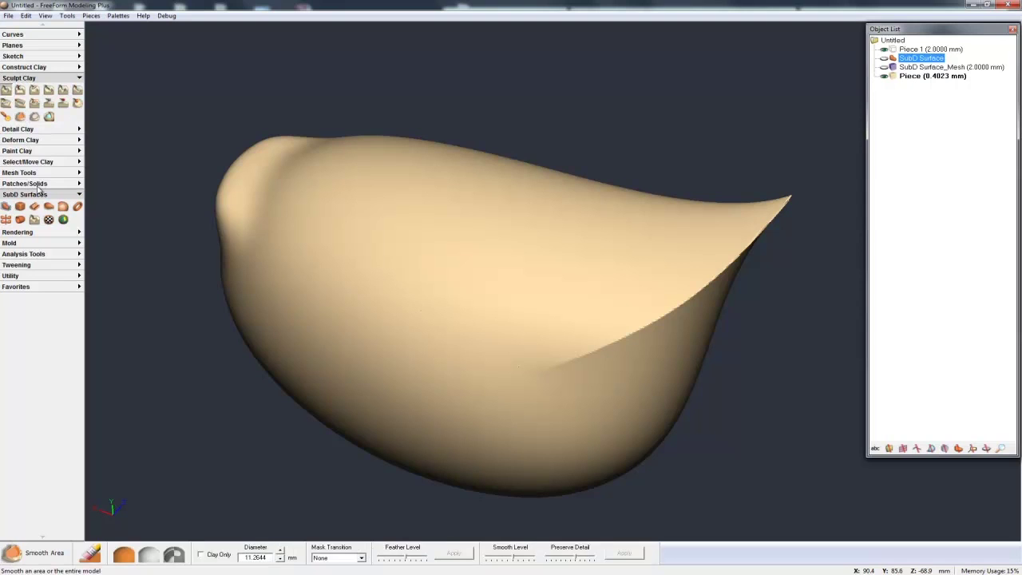
click(136, 557)
click(619, 553)
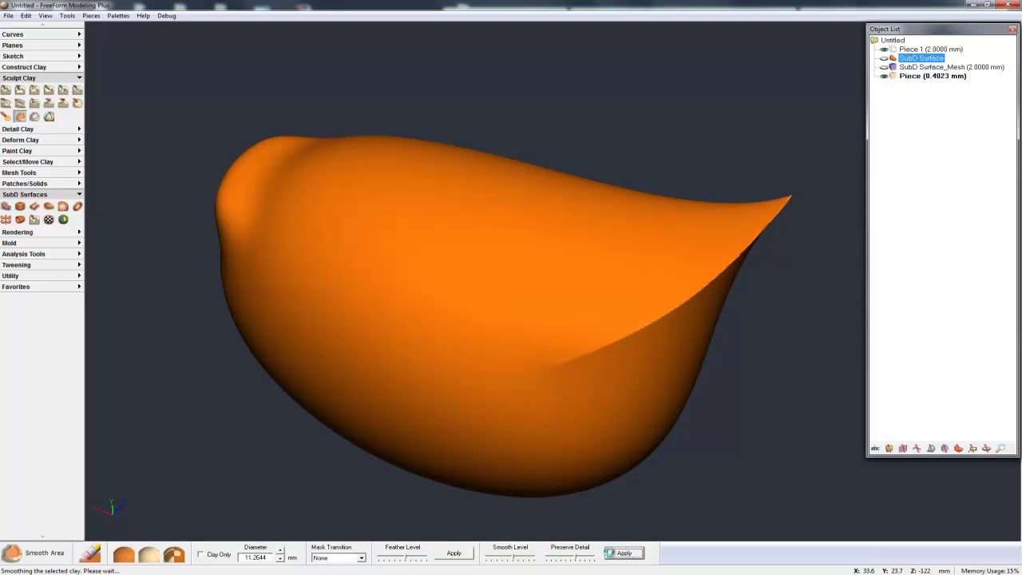
click(154, 554)
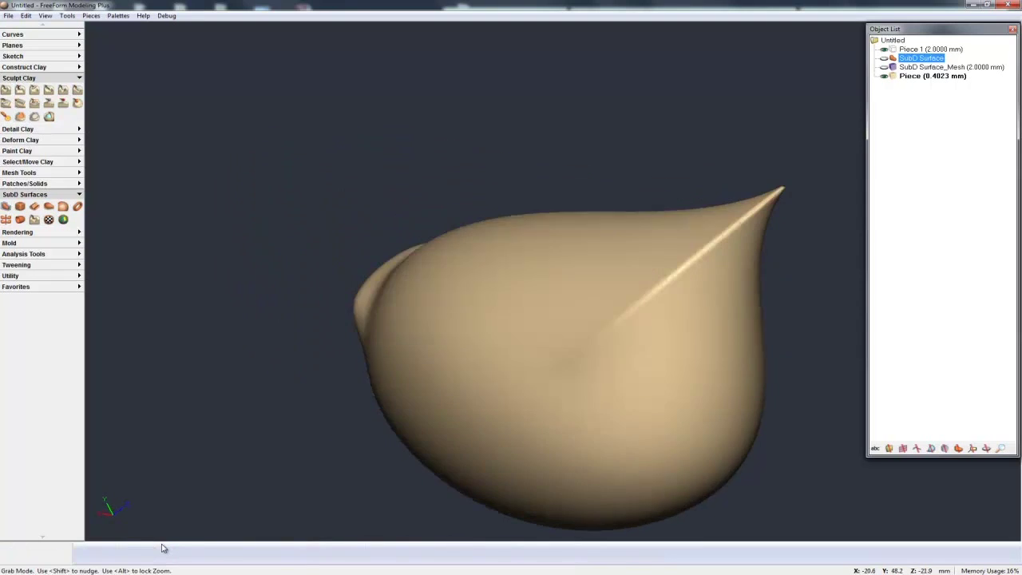
middle_drag(537, 366, 627, 315)
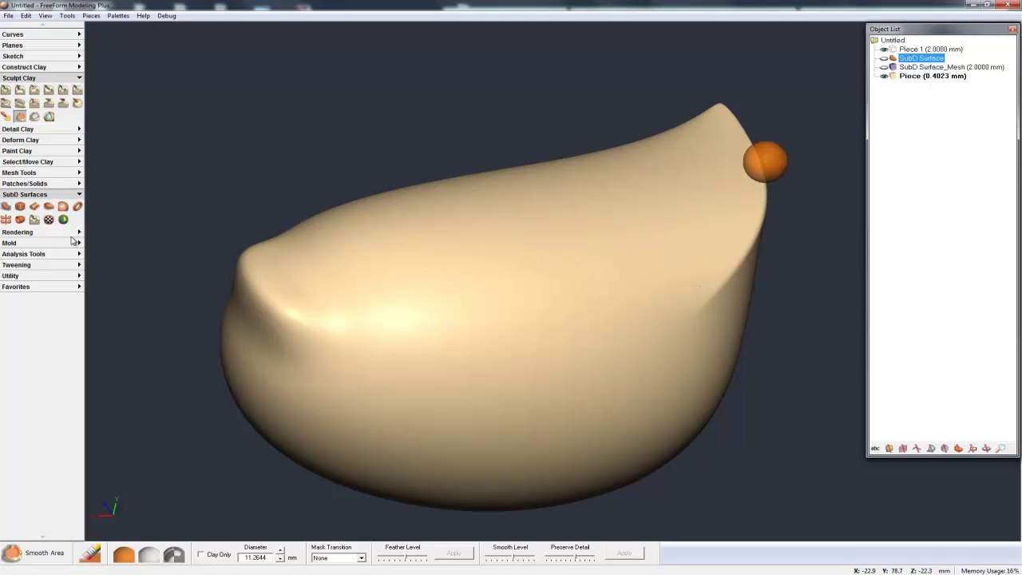
Step: Hide the smoothed clay piece, show the SubD surface again, and convert it to a new solid
click(885, 75)
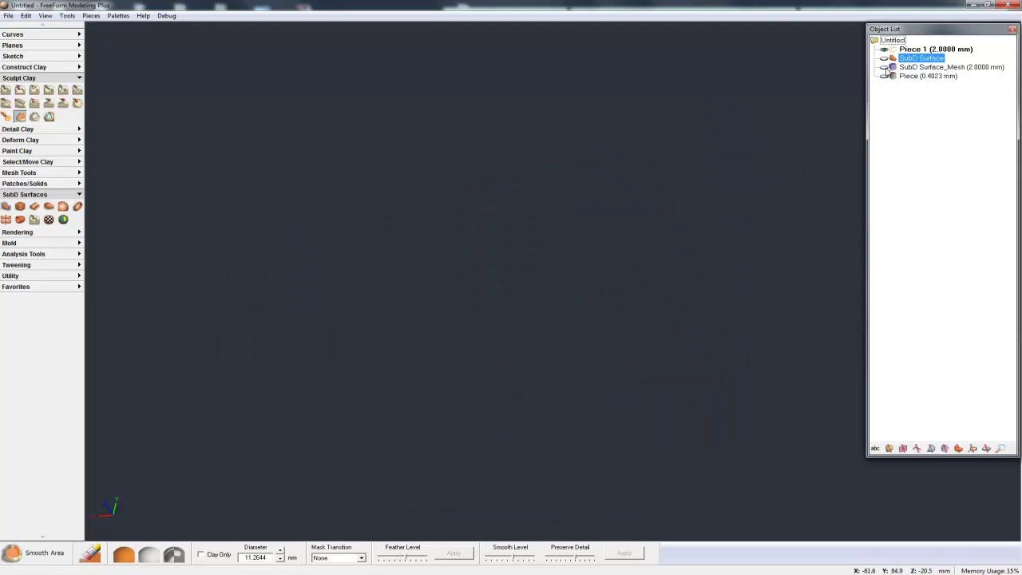
click(884, 59)
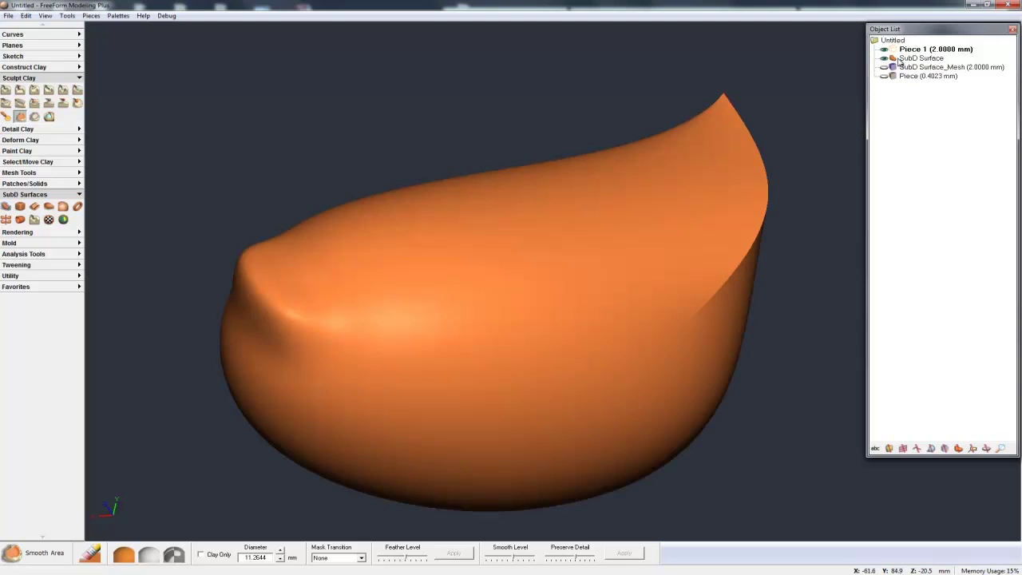
right_click(897, 62)
click(933, 80)
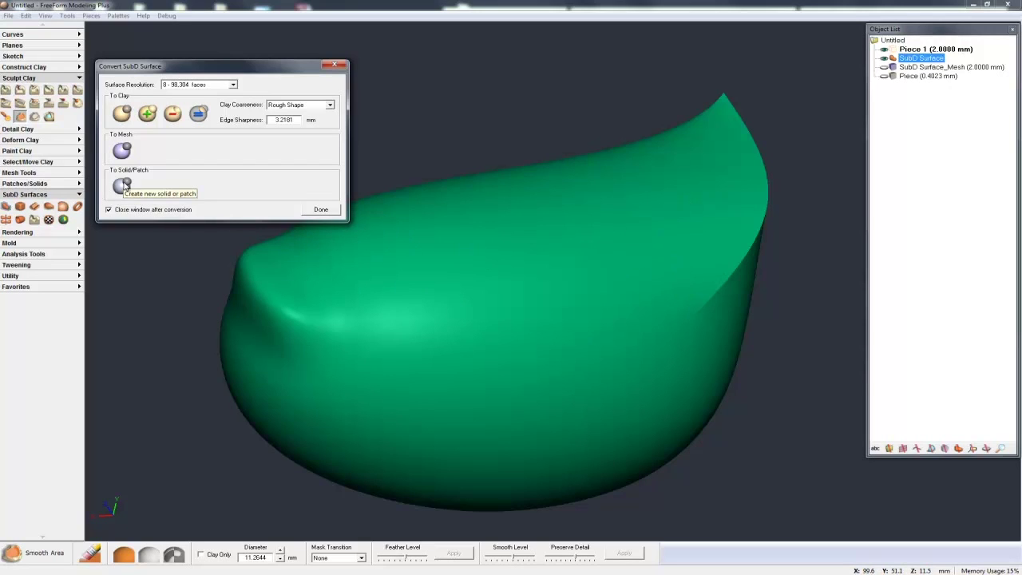
click(121, 185)
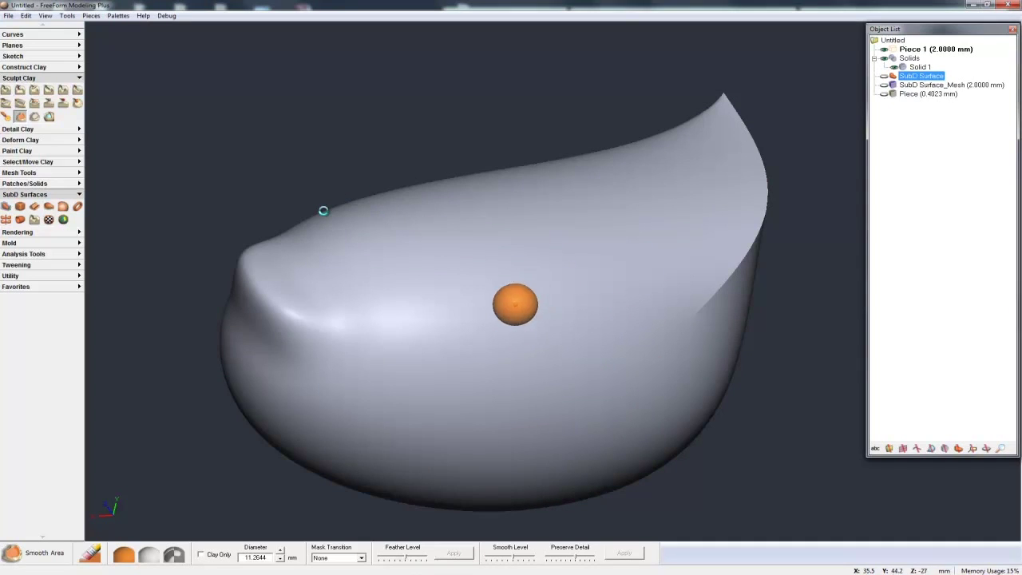
key(space)
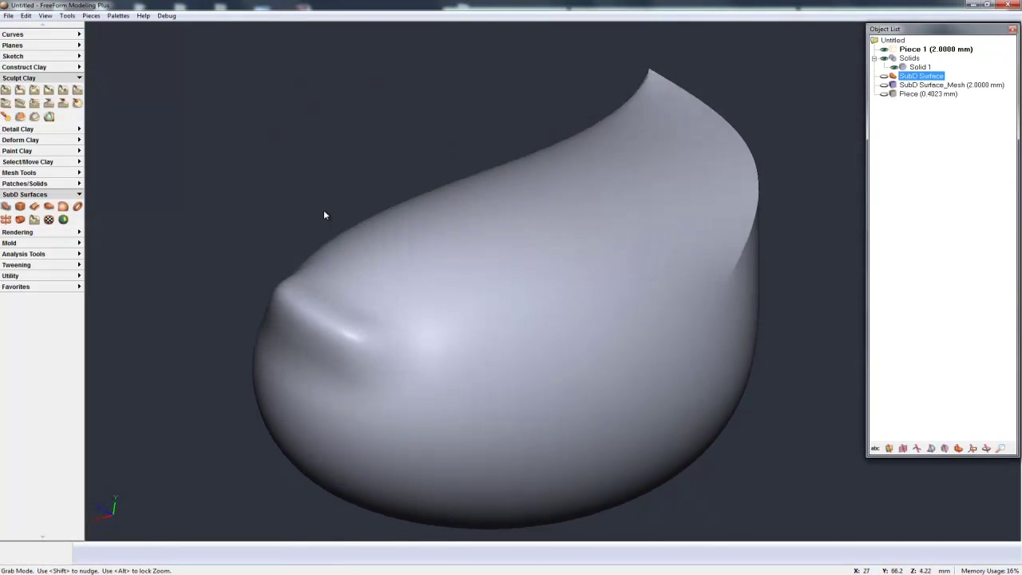
key(space)
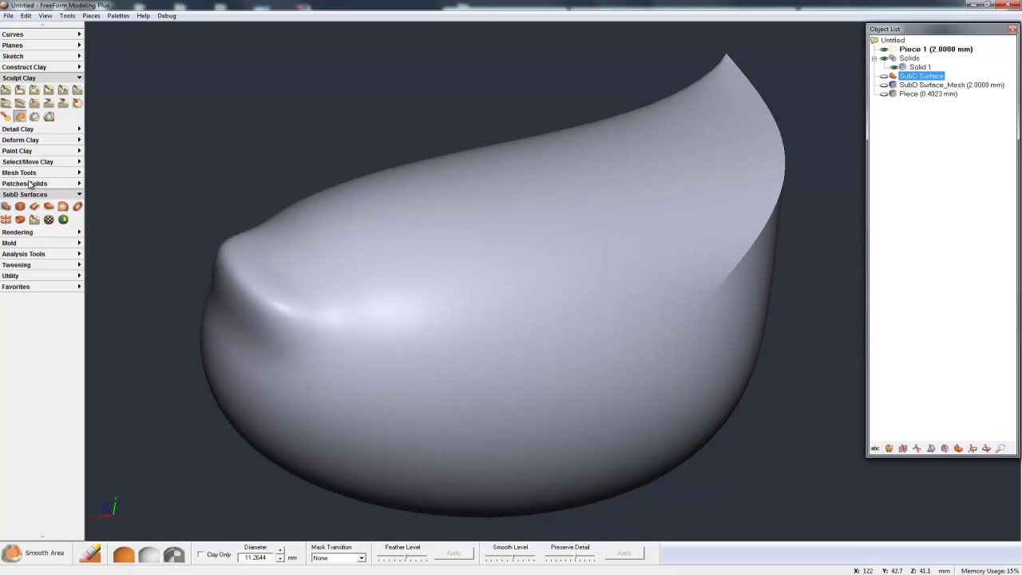
Step: Examine the individual patches of the new solid from all sides with the Patches/Solids Select tool
click(30, 185)
click(10, 196)
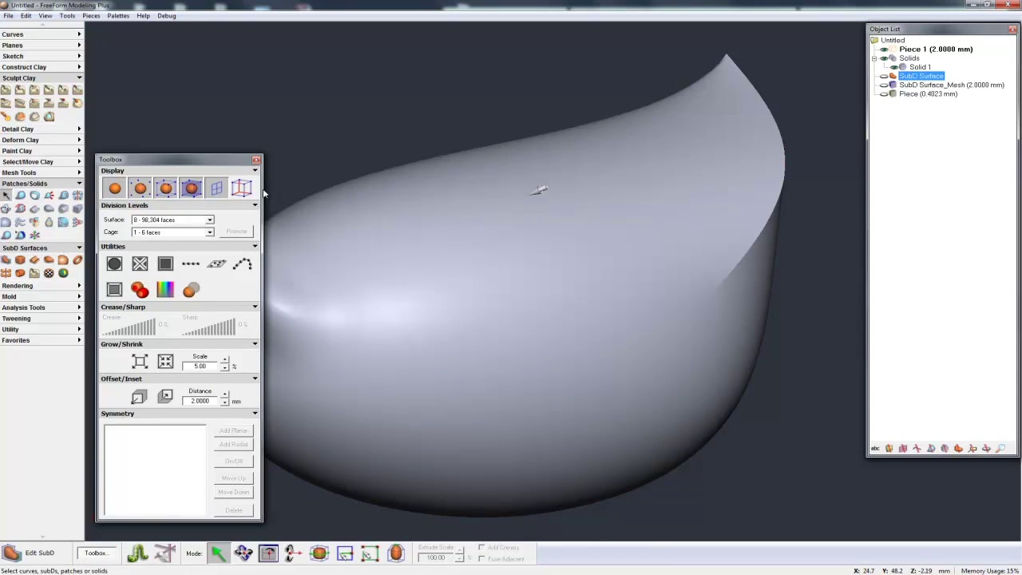
click(919, 108)
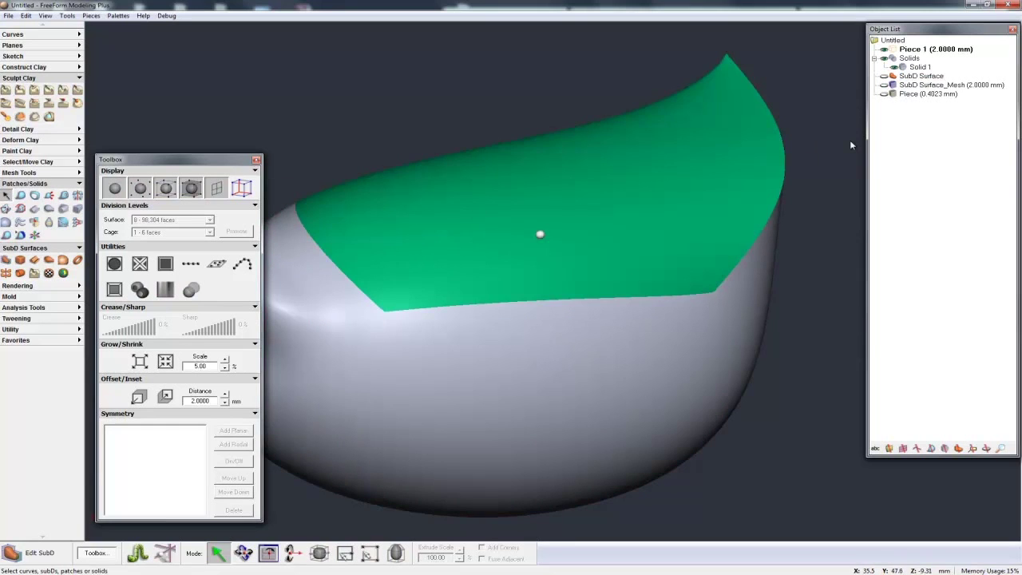
key(Escape)
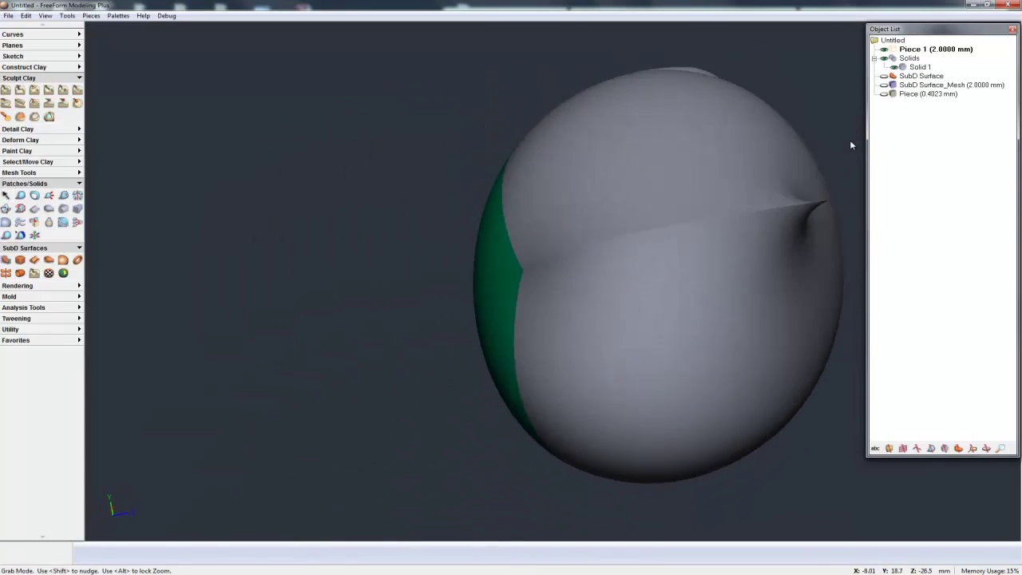
middle_drag(670, 375, 454, 375)
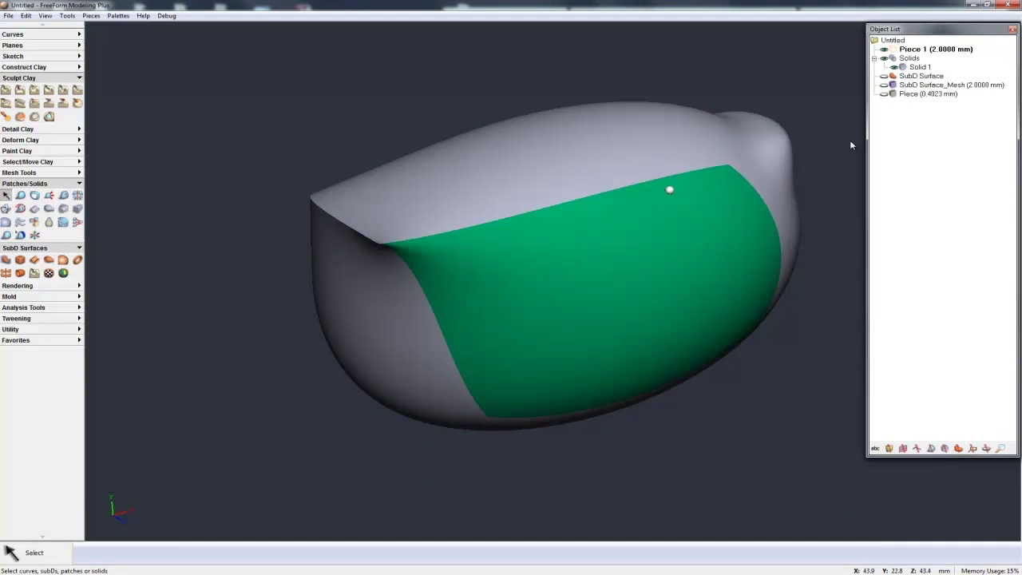
middle_drag(567, 382, 383, 360)
middle_drag(511, 368, 640, 378)
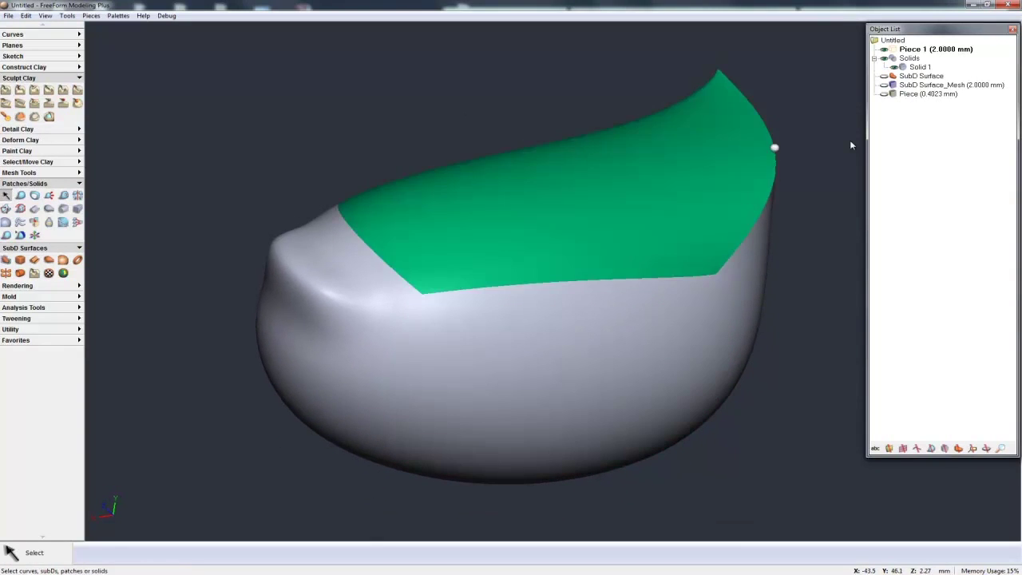
Step: Hide Solid 1 and bring the SubD surface back into view
click(895, 67)
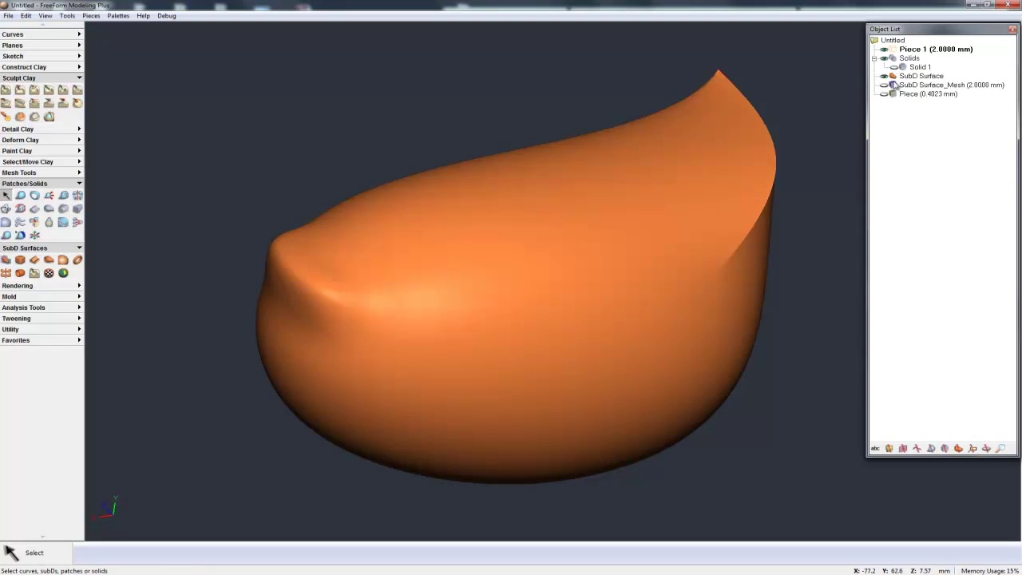